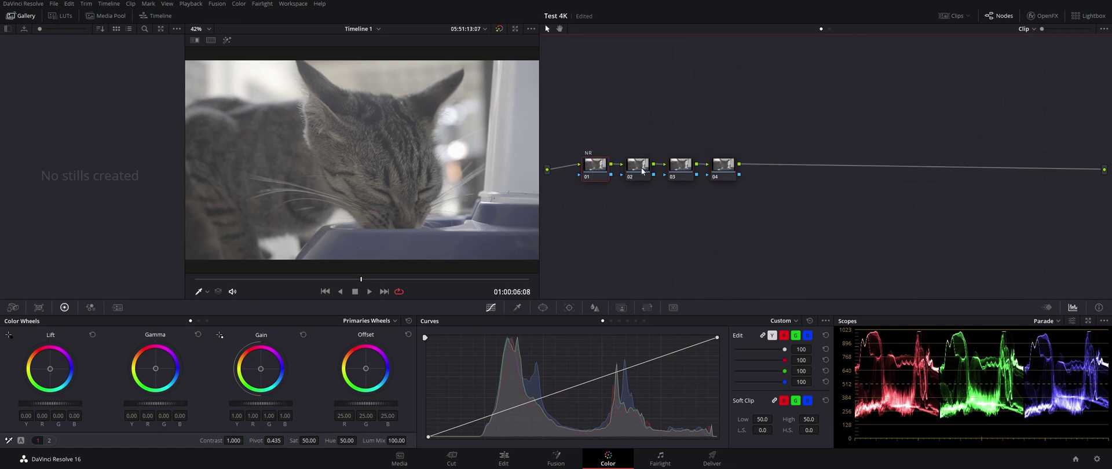
- Label nodes 02, 03 and 04 as Exp A, Exp B and Saturation
{"action": "left_click", "coordinate": [642, 170]}
{"action": "left_click", "coordinate": [689, 169]}
{"action": "left_click", "coordinate": [733, 176]}
{"action": "left_click", "coordinate": [754, 193]}
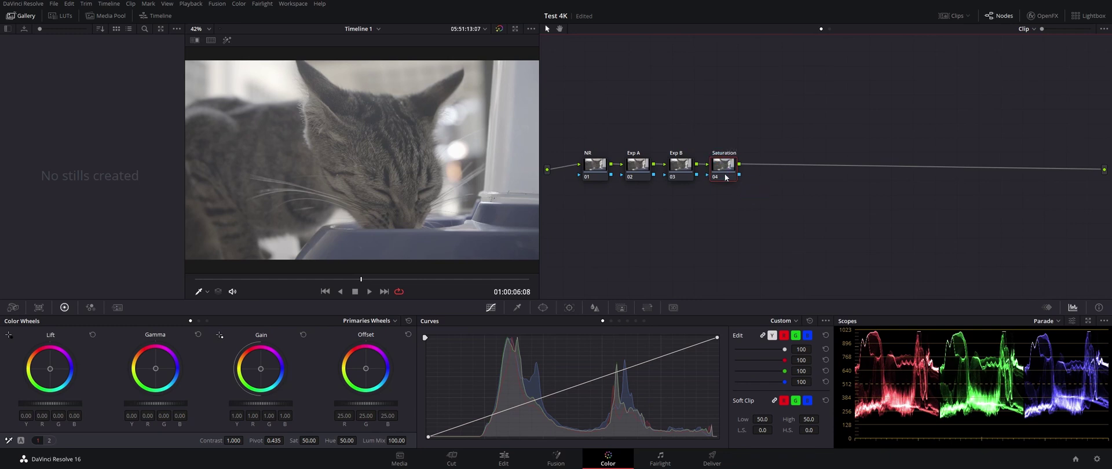
- Add two serial nodes to the end of the chain, labelling node 04 Sat Black and node 05 Saturation
{"action": "key", "text": "alt+s"}
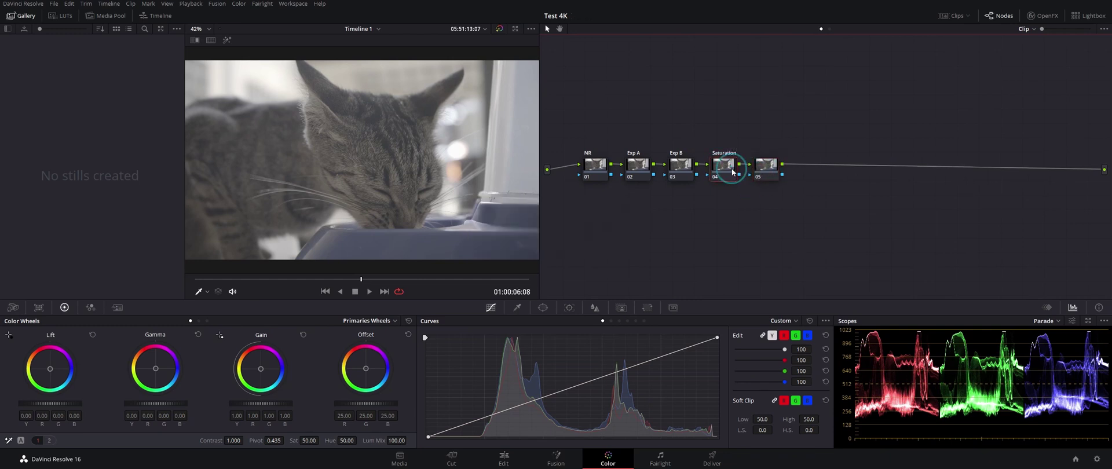
{"action": "left_click", "coordinate": [732, 171]}
{"action": "key", "text": "Return"}
{"action": "left_click", "coordinate": [767, 170]}
{"action": "key", "text": "alt+s"}
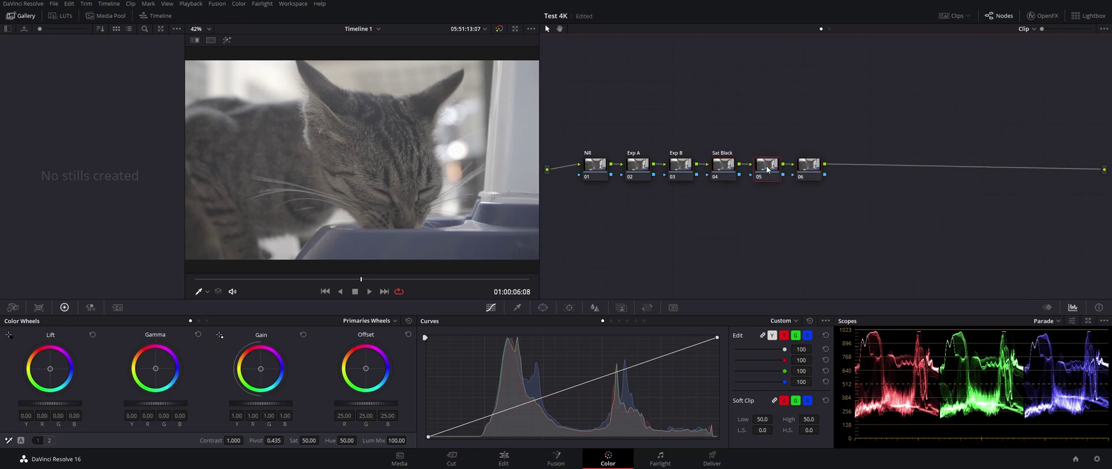
{"action": "type", "text": "Saturation"}
- Add serial nodes 07 and 08, with the last labelled Global Adj, and clean up the node graph layout
{"action": "left_click", "coordinate": [817, 172]}
{"action": "key", "text": "alt+s"}
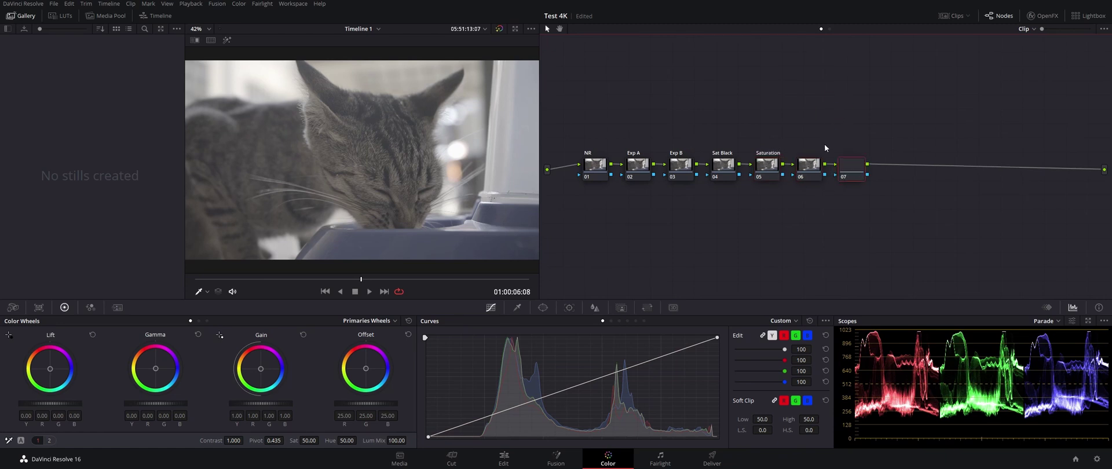
{"action": "key", "text": "alt+s"}
{"action": "left_click", "coordinate": [901, 177]}
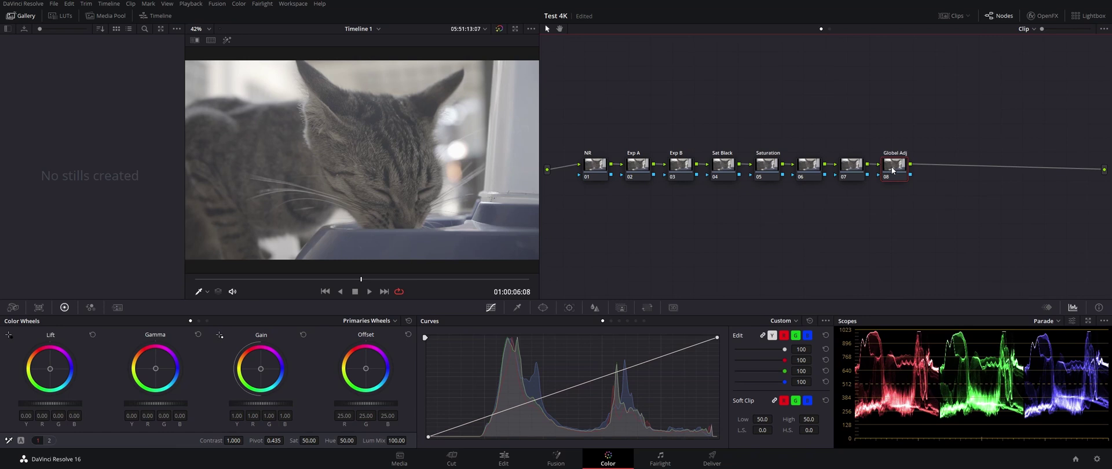
{"action": "right_click", "coordinate": [773, 112]}
{"action": "left_click", "coordinate": [789, 203]}
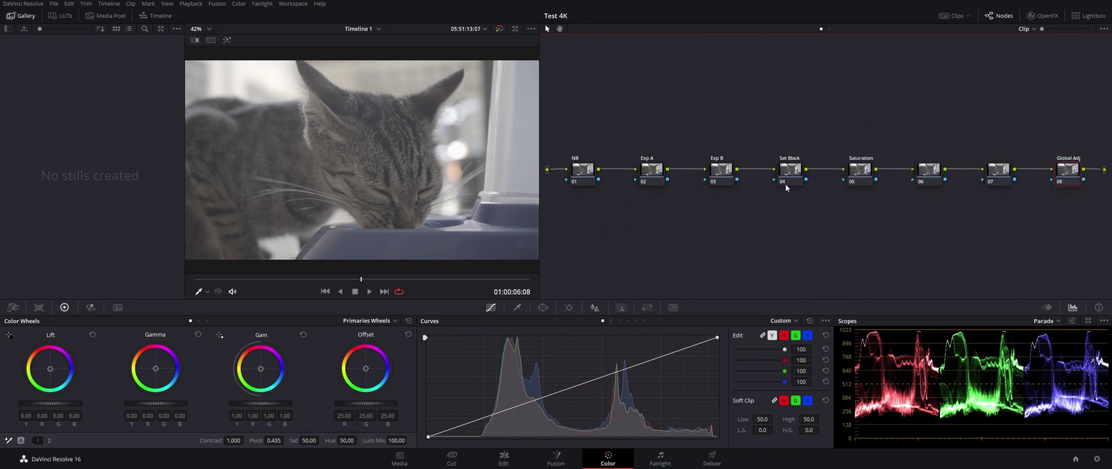
- In the Exp A node, set Contrast to 1.398, Pivot to 0.337 and Lift to -0.02
{"action": "left_click", "coordinate": [582, 169]}
{"action": "left_click", "coordinate": [641, 180]}
{"action": "mouse_move", "coordinate": [226, 444]}
{"action": "left_mouse_down"}
{"action": "mouse_move", "coordinate": [249, 444]}
{"action": "mouse_move", "coordinate": [223, 442]}
{"action": "left_mouse_up"}
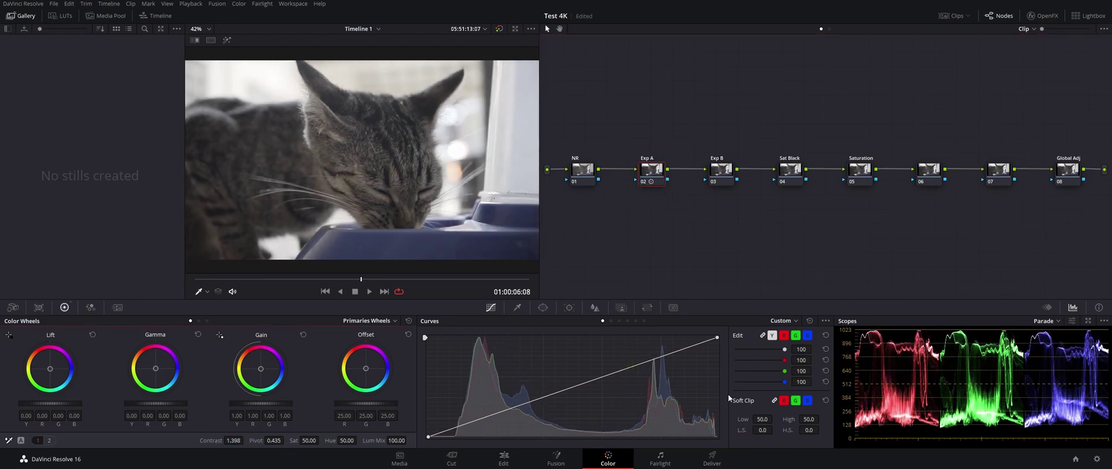
{"action": "left_click_drag", "start_coordinate": [291, 438], "coordinate": [275, 441]}
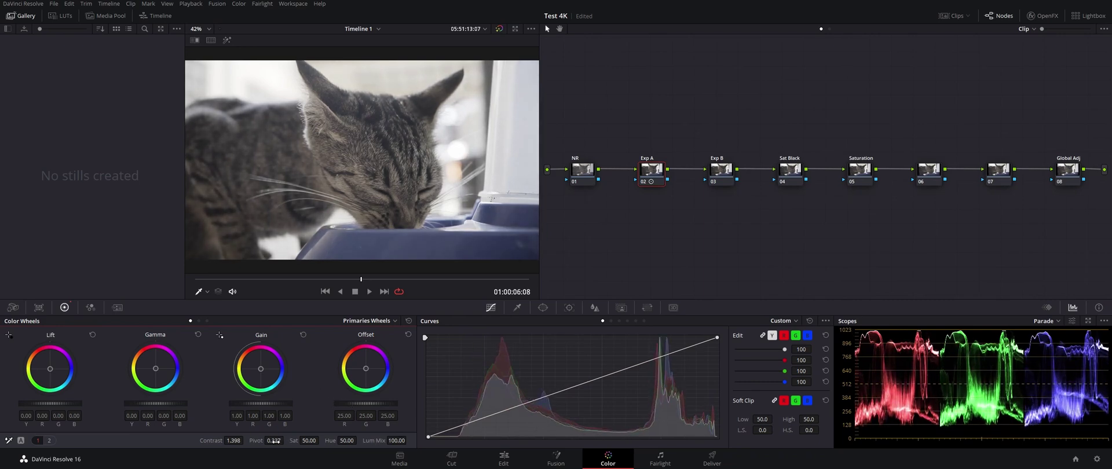
{"action": "left_click_drag", "start_coordinate": [50, 403], "coordinate": [40, 403]}
- Shape the Exp A custom curve by moving the black point slightly inward, lowering the white point and adding a shadow control point
{"action": "left_click", "coordinate": [426, 435]}
{"action": "left_click_drag", "start_coordinate": [426, 436], "coordinate": [437, 436]}
{"action": "left_click_drag", "start_coordinate": [715, 338], "coordinate": [717, 343]}
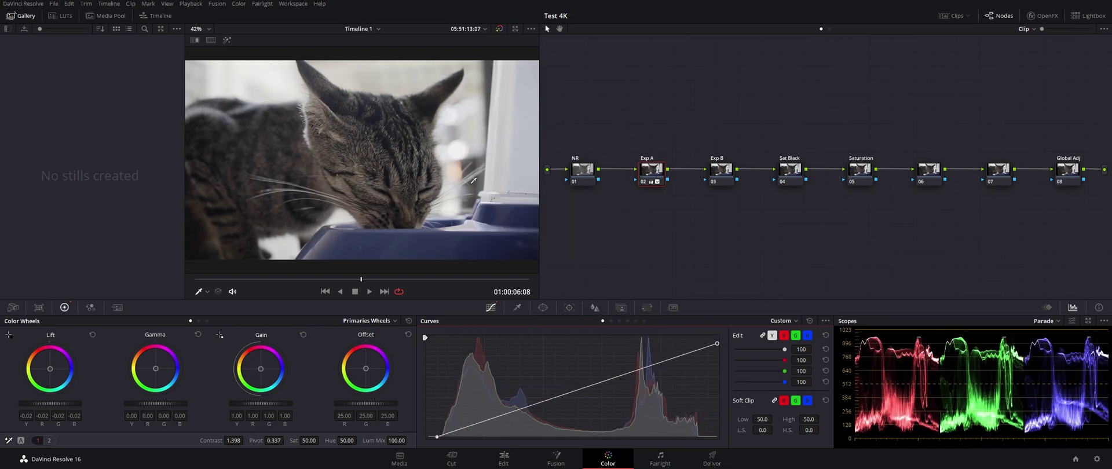
{"action": "left_click_drag", "start_coordinate": [485, 415], "coordinate": [483, 417]}
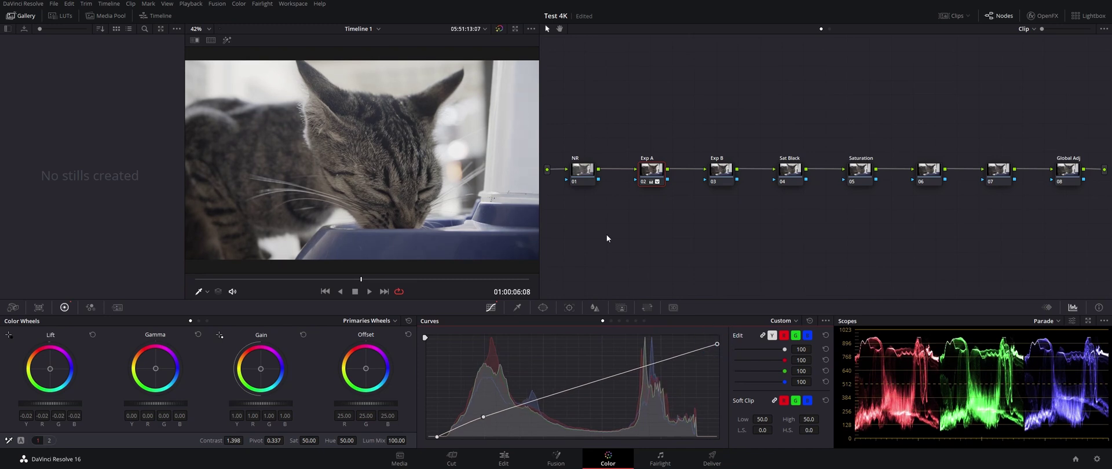
- Set the Exp B node's Temperature to -50.0 and Tint to 1.00, and save the project
{"action": "left_click", "coordinate": [721, 169]}
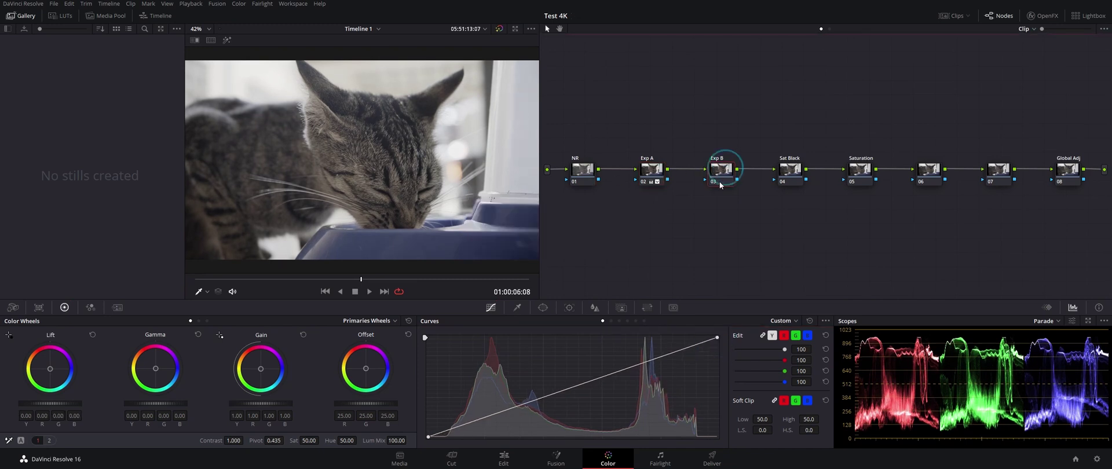
{"action": "left_click", "coordinate": [49, 440]}
{"action": "left_click_drag", "start_coordinate": [135, 440], "coordinate": [170, 439]}
{"action": "key", "text": "ctrl+s"}
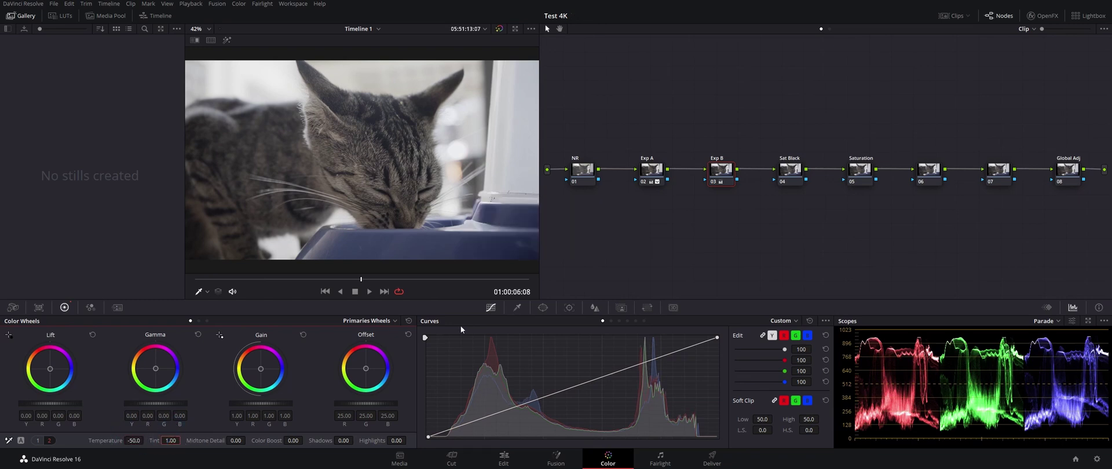
- On the Exp B custom curve, anchor the lower midtones, lower the white point slightly and pull the deep shadows down
{"action": "left_click", "coordinate": [498, 412]}
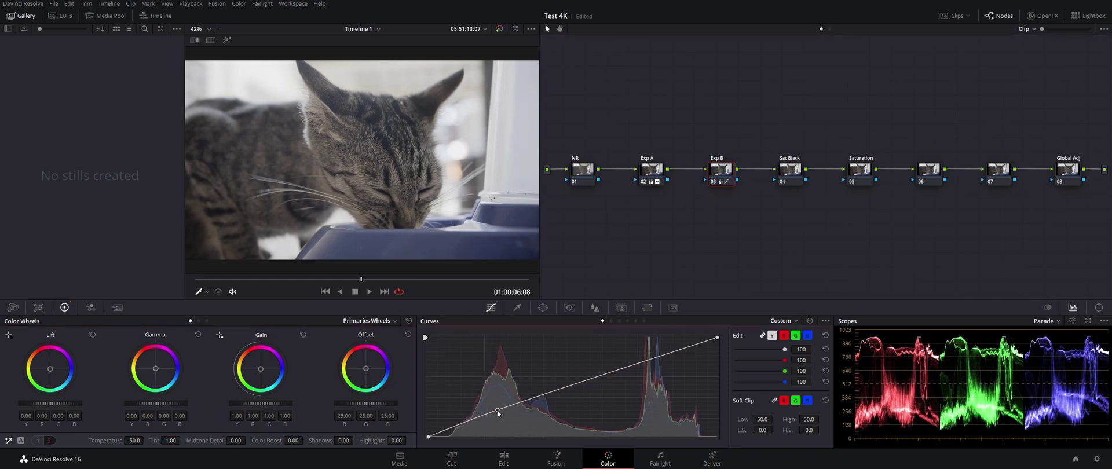
{"action": "left_click_drag", "start_coordinate": [717, 337], "coordinate": [717, 340]}
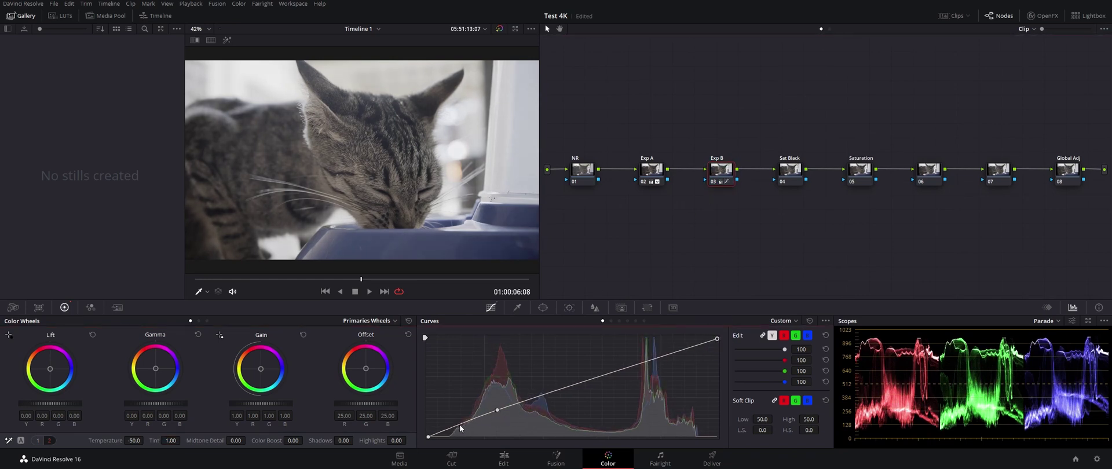
{"action": "left_click_drag", "start_coordinate": [460, 423], "coordinate": [461, 426]}
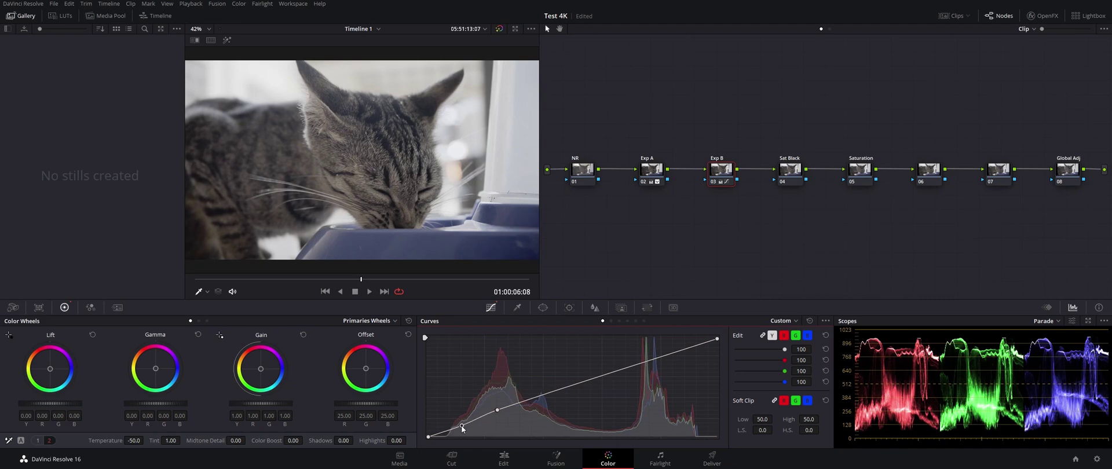
- Compare the graded image with the ungraded original by repeatedly bypassing and restoring all grades
{"action": "key", "text": "shift+d"}
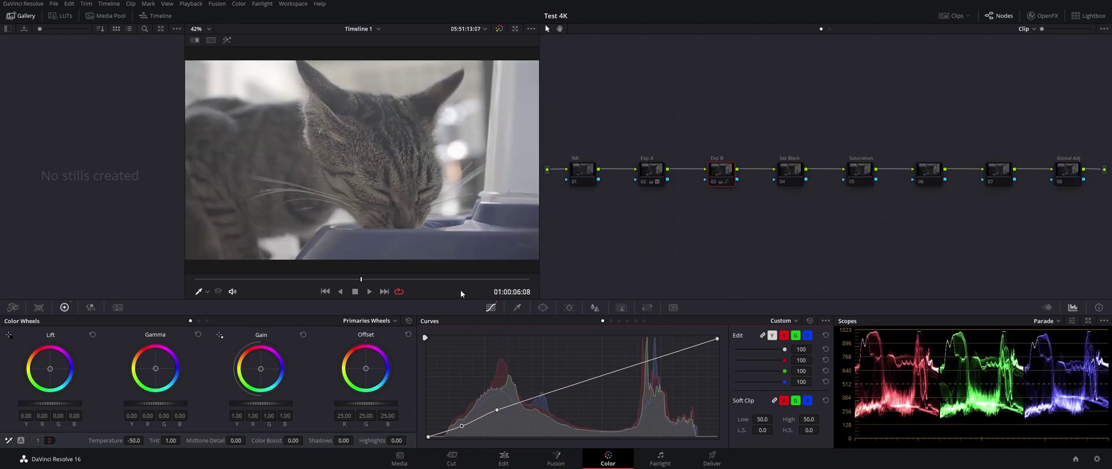
{"action": "key", "text": "shift+d"}
{"action": "key", "text": "shift+d"}
{"action": "key", "text": "shift+d"}
{"action": "key", "text": "shift+d"}
{"action": "key", "text": "shift+d"}
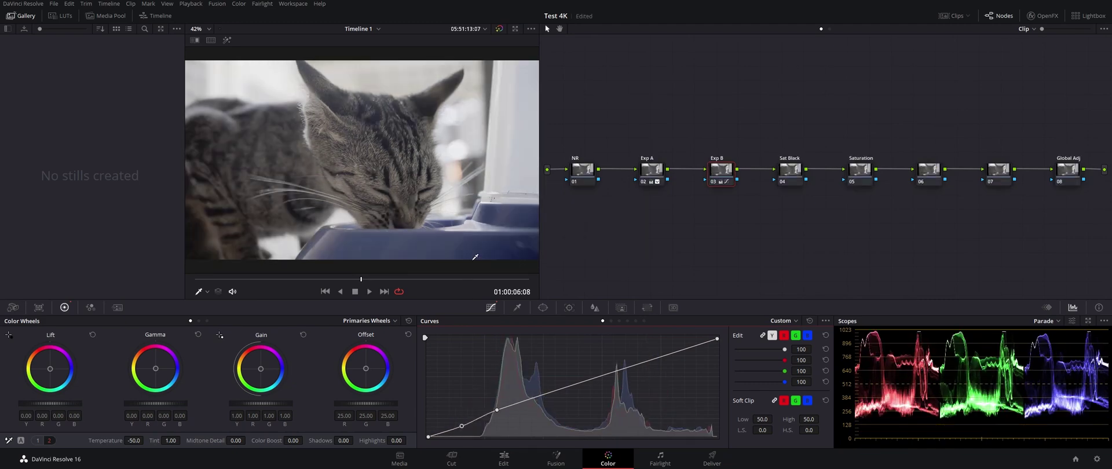
- Set Color Boost to 100 in the Saturation node while checking the cat's dark fur up close
{"action": "key", "text": "shift+apostrophe"}
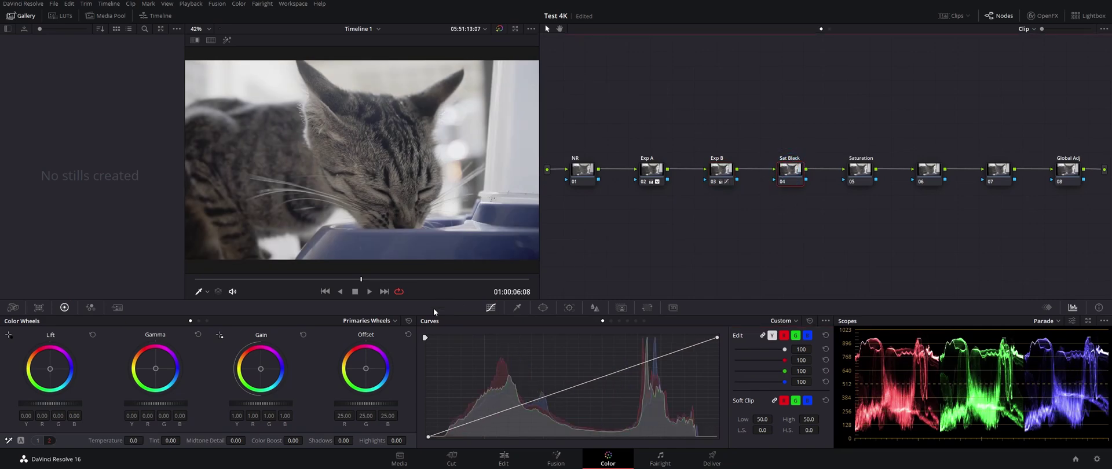
{"action": "scroll", "coordinate": [372, 147], "scroll_direction": "up", "scroll_amount": 3}
{"action": "scroll", "coordinate": [373, 146], "scroll_direction": "up", "scroll_amount": 5}
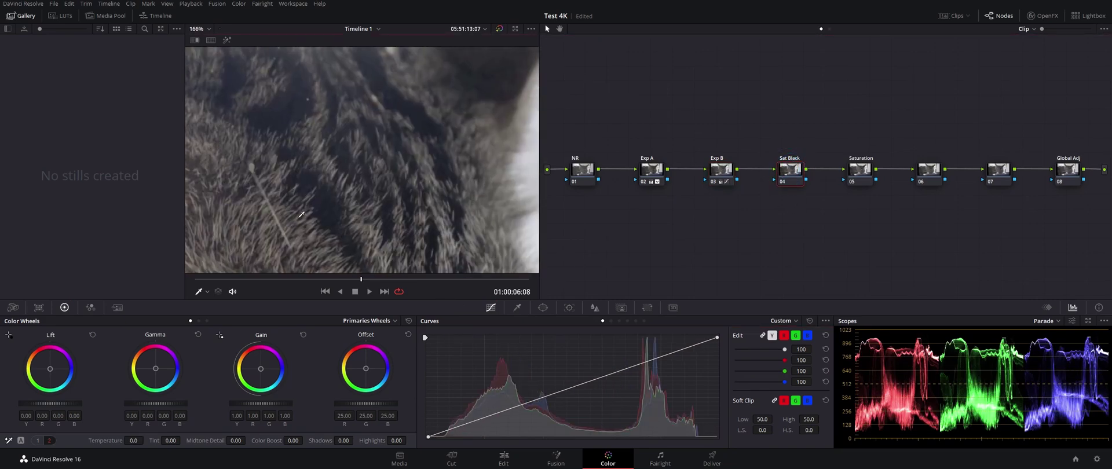
{"action": "scroll", "coordinate": [362, 211], "scroll_direction": "up", "scroll_amount": 4}
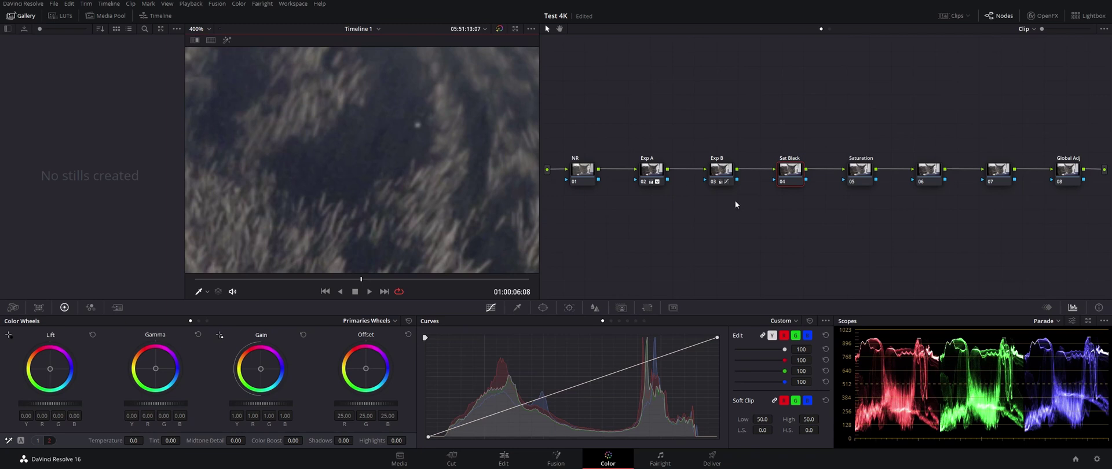
{"action": "key", "text": "shift+apostrophe"}
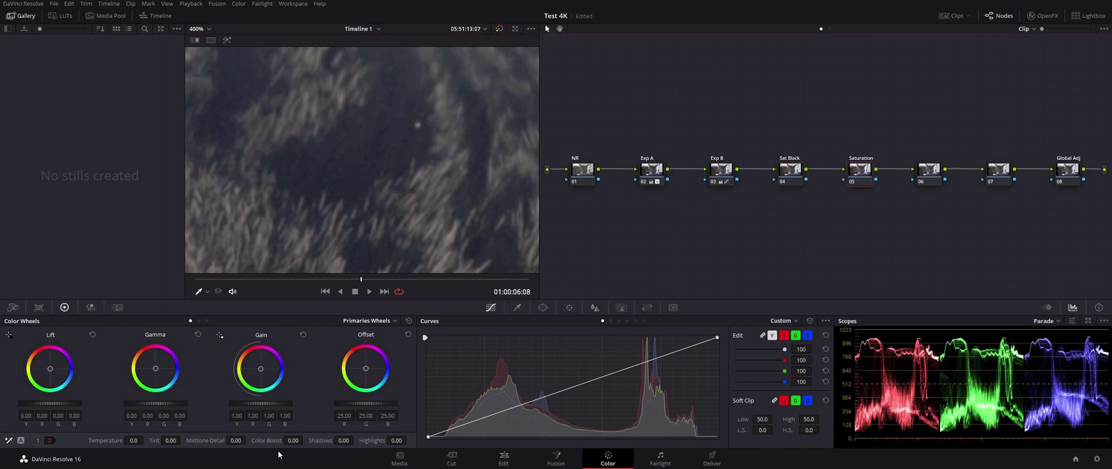
{"action": "left_click_drag", "start_coordinate": [289, 440], "coordinate": [305, 439]}
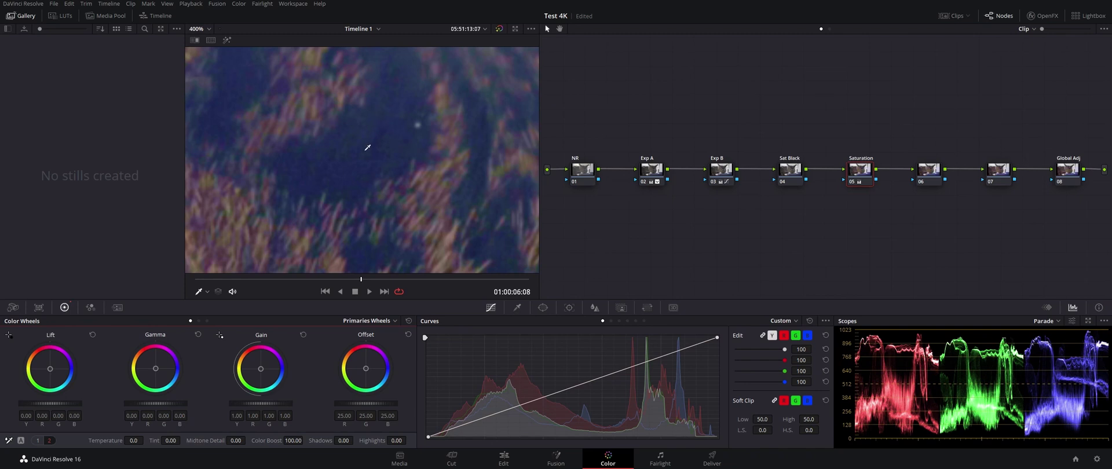
{"action": "scroll", "coordinate": [342, 156], "scroll_direction": "down", "scroll_amount": 2}
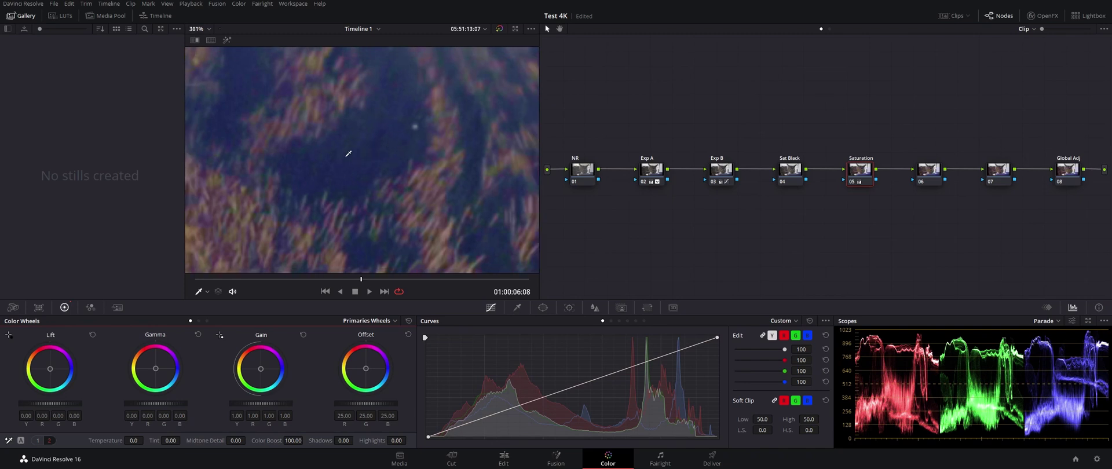
- In the Sat Black node, sample the cat's dark fur with the HSL qualifier and highlight the selection in the viewer
{"action": "left_click", "coordinate": [790, 169]}
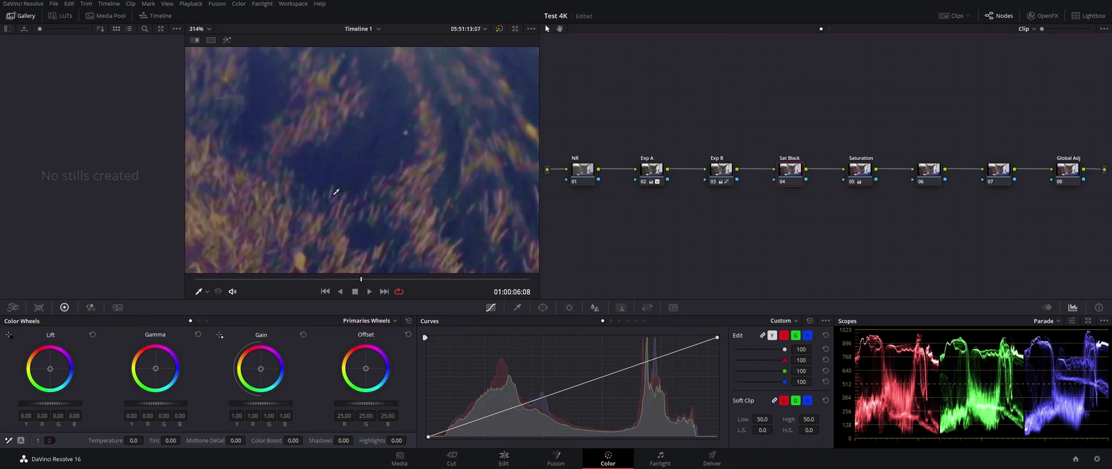
{"action": "scroll", "coordinate": [344, 162], "scroll_direction": "down", "scroll_amount": 2}
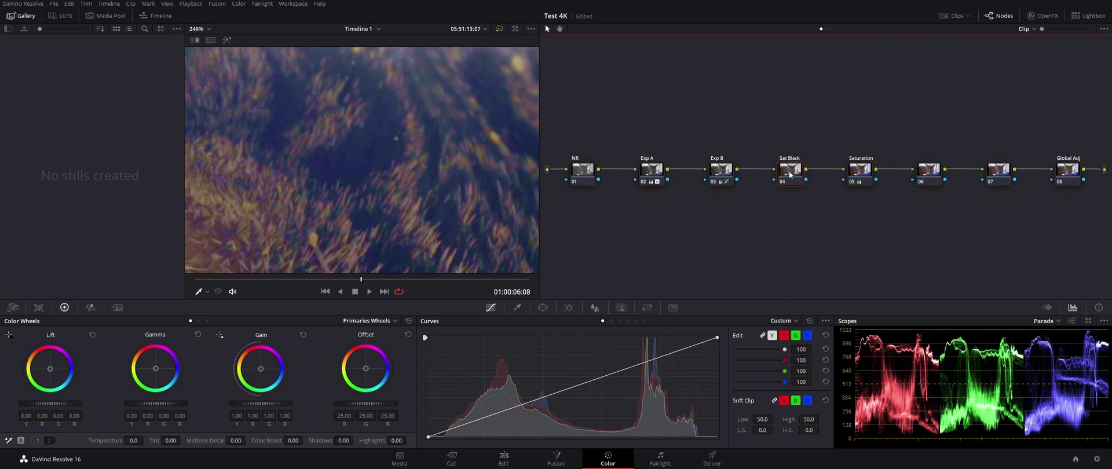
{"action": "left_click", "coordinate": [517, 308]}
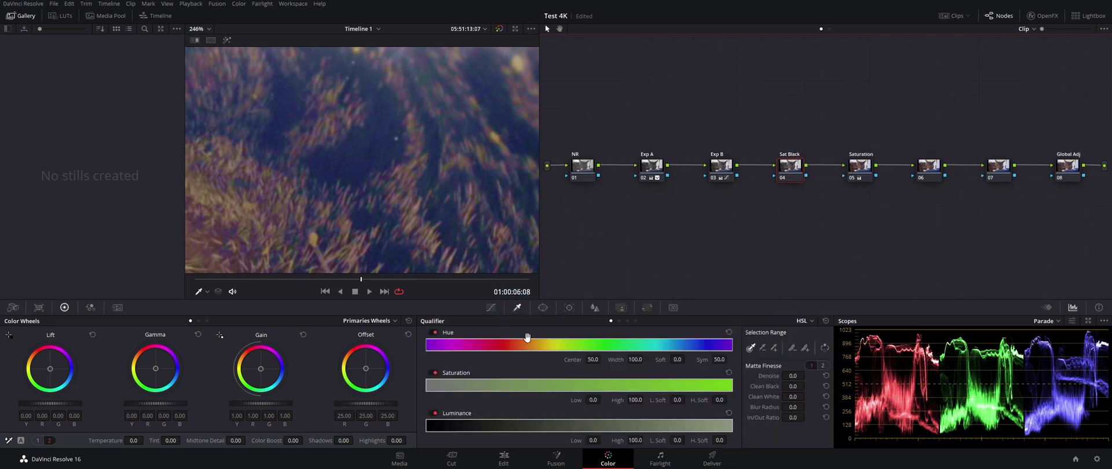
{"action": "mouse_move", "coordinate": [354, 165]}
{"action": "left_mouse_down"}
{"action": "mouse_move", "coordinate": [381, 129]}
{"action": "mouse_move", "coordinate": [365, 157]}
{"action": "left_mouse_up"}
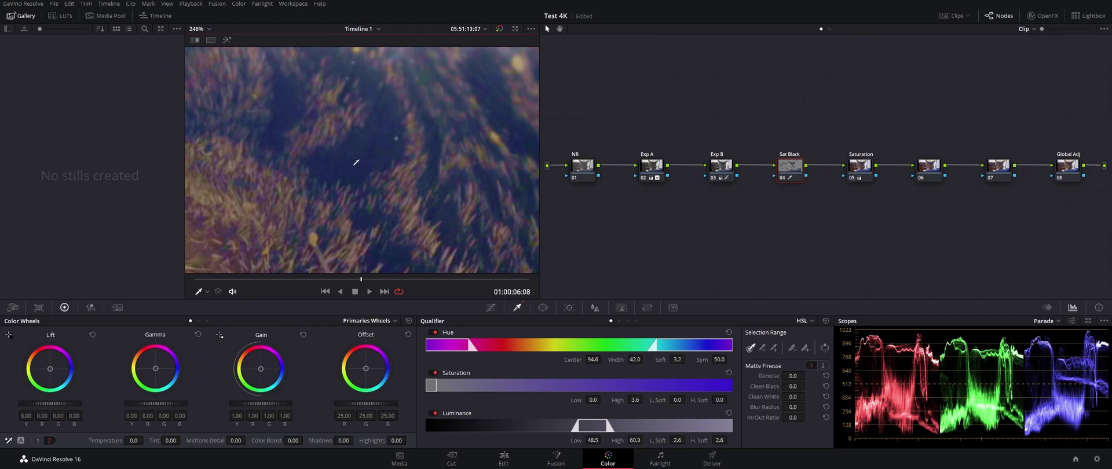
{"action": "left_click", "coordinate": [227, 40]}
{"action": "scroll", "coordinate": [322, 186], "scroll_direction": "down", "scroll_amount": 6}
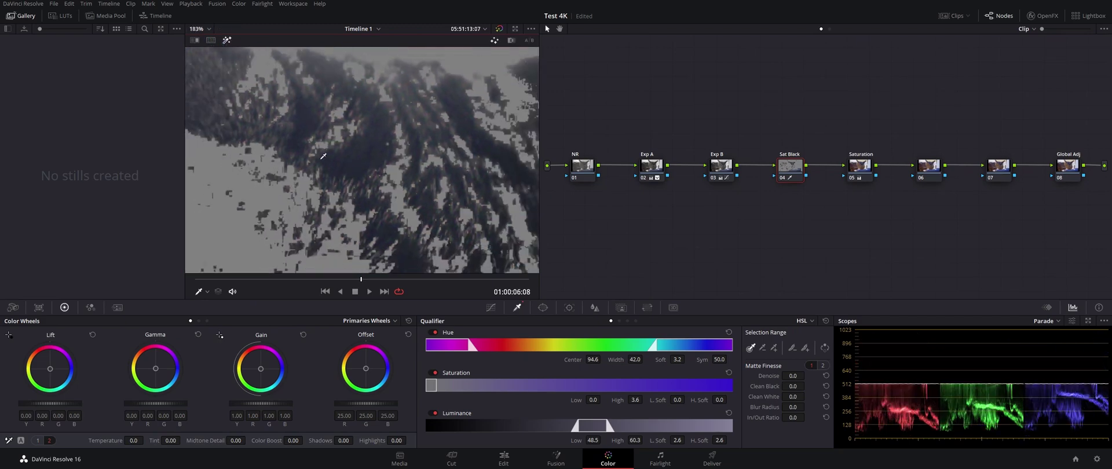
{"action": "scroll", "coordinate": [321, 185], "scroll_direction": "down", "scroll_amount": 5}
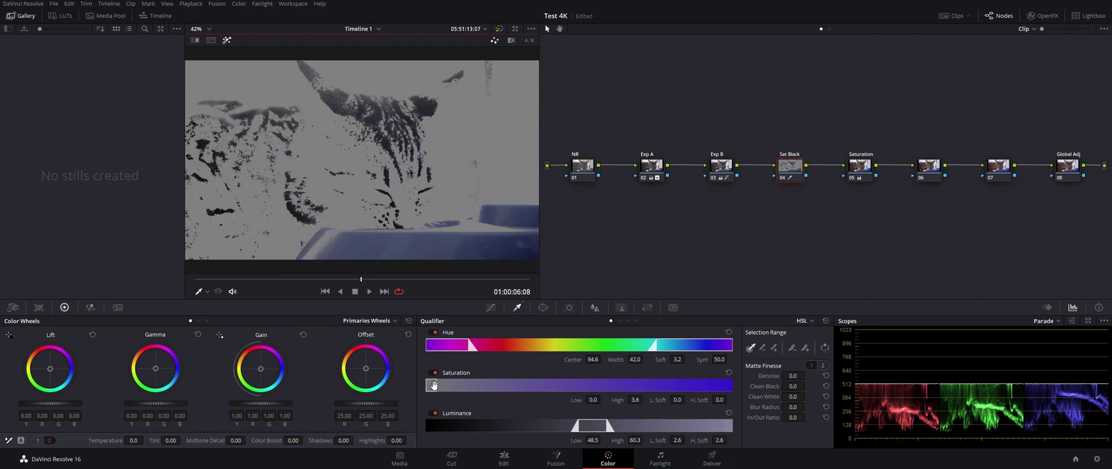
- Refine the key to Saturation High 1.5, Luminance 51.9–58.2, Denoise 3.3, Clean Black 7.9, Clean White 14.8 and Blur Radius 5.7, and turn highlighting off
{"action": "left_click_drag", "start_coordinate": [429, 387], "coordinate": [430, 386]}
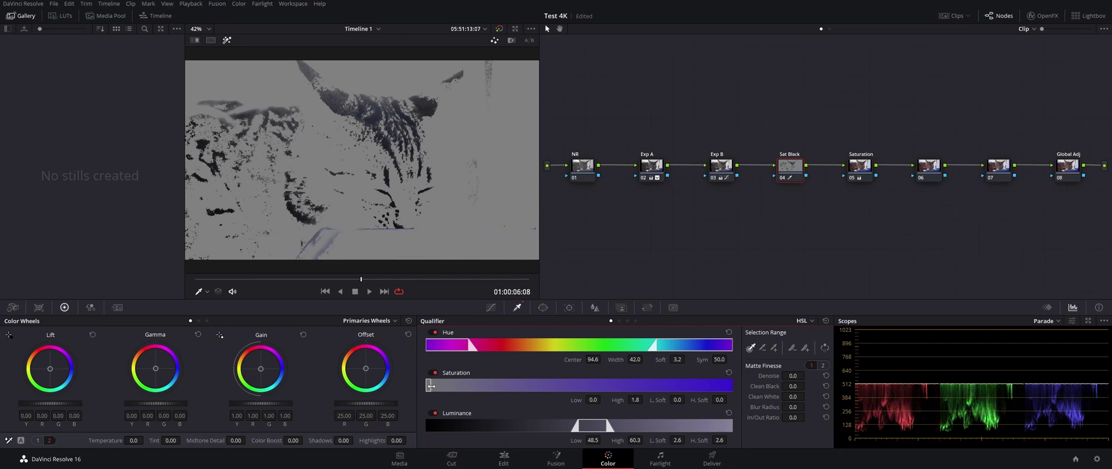
{"action": "left_click_drag", "start_coordinate": [634, 400], "coordinate": [633, 400]}
{"action": "left_click_drag", "start_coordinate": [793, 376], "coordinate": [868, 397]}
{"action": "left_click_drag", "start_coordinate": [793, 407], "coordinate": [811, 407]}
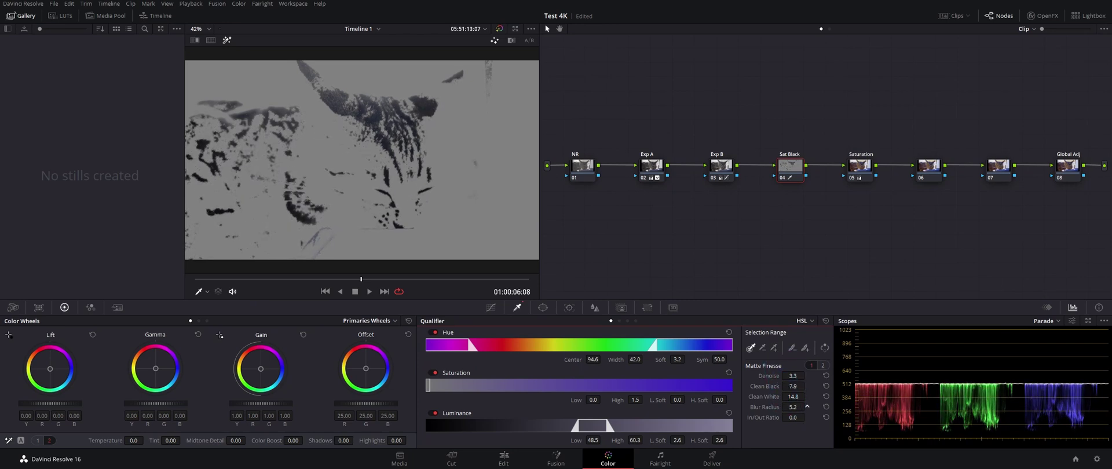
{"action": "left_click_drag", "start_coordinate": [589, 428], "coordinate": [596, 424]}
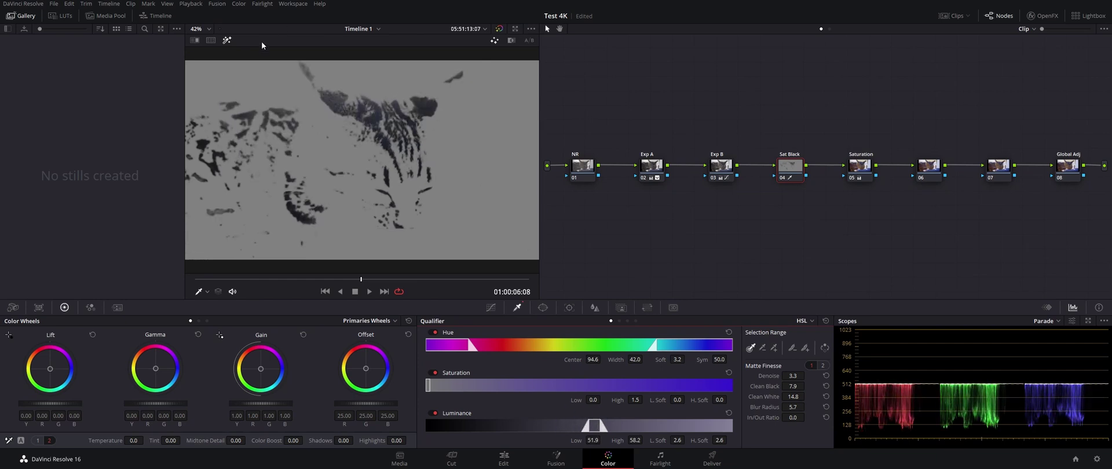
{"action": "left_click", "coordinate": [226, 40]}
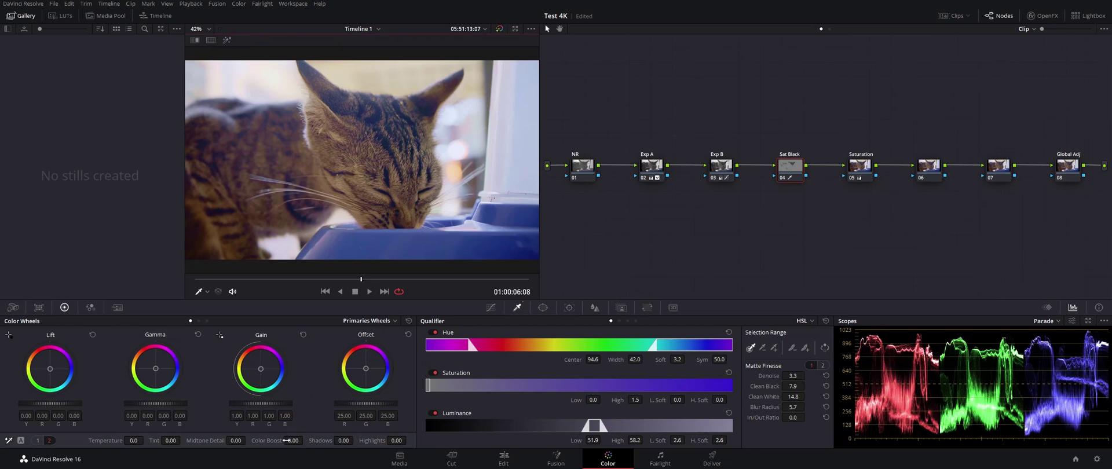
- Desaturate the keyed dark areas in Sat Black with Color Boost -19.50 and Saturation 46.20
{"action": "left_click_drag", "start_coordinate": [285, 440], "coordinate": [305, 440]}
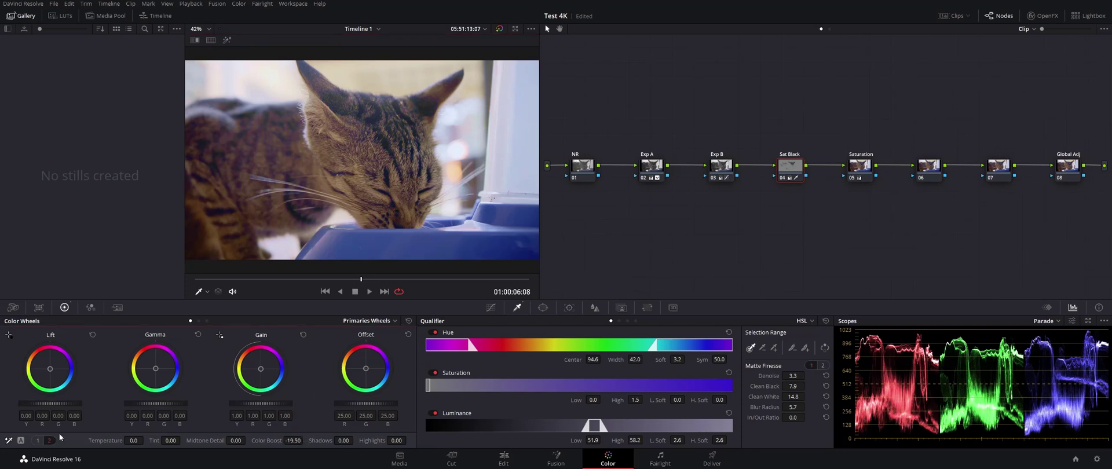
{"action": "left_click", "coordinate": [38, 440]}
{"action": "left_click_drag", "start_coordinate": [308, 440], "coordinate": [255, 437]}
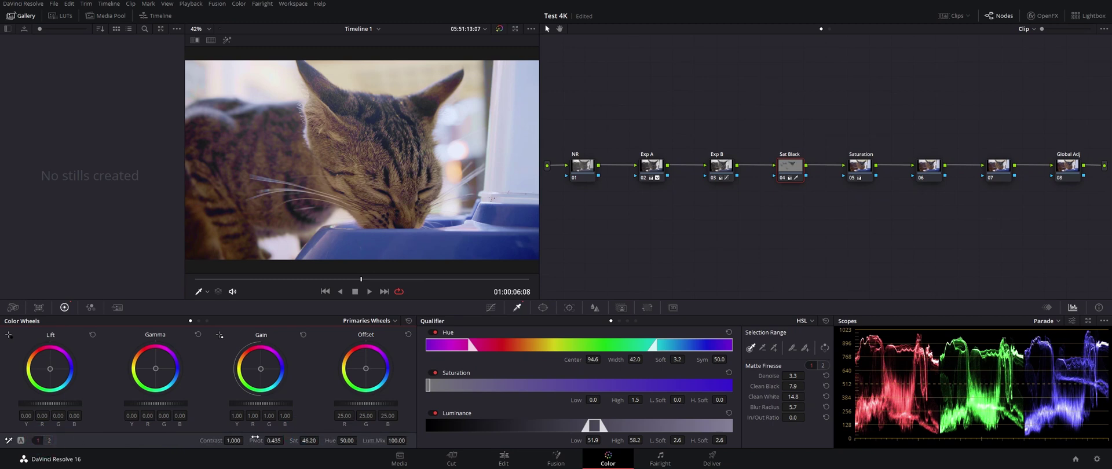
- Refine the Sat Black key to Denoise 4.1, Blur Radius 9.2 and Luminance Low 50.6, and set Color Boost to -15.50
{"action": "left_click", "coordinate": [50, 440]}
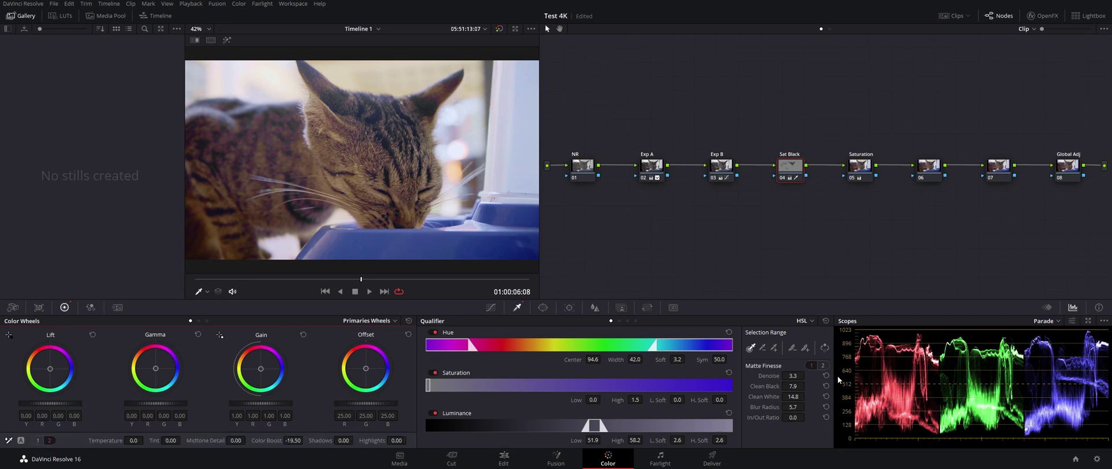
{"action": "left_click_drag", "start_coordinate": [792, 376], "coordinate": [800, 375]}
{"action": "left_click_drag", "start_coordinate": [792, 407], "coordinate": [807, 407]}
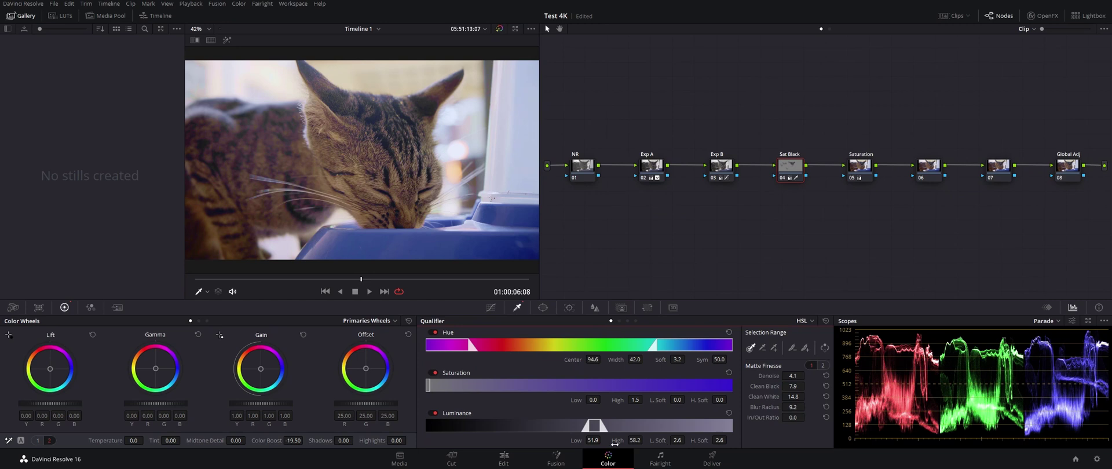
{"action": "left_click_drag", "start_coordinate": [593, 441], "coordinate": [579, 440]}
{"action": "left_click_drag", "start_coordinate": [294, 441], "coordinate": [305, 440]}
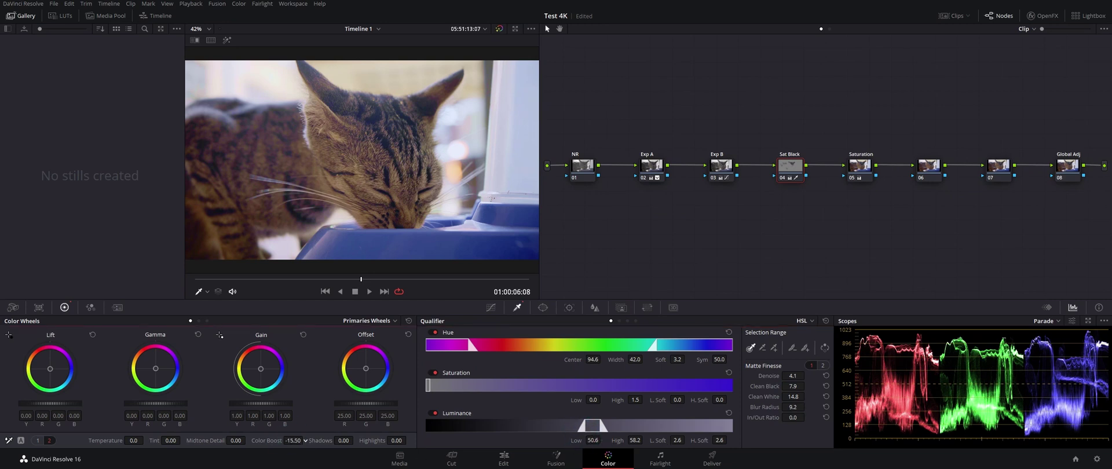
- In the Saturation node, reset Color Boost and raise Saturation to 100
{"action": "left_click", "coordinate": [860, 167]}
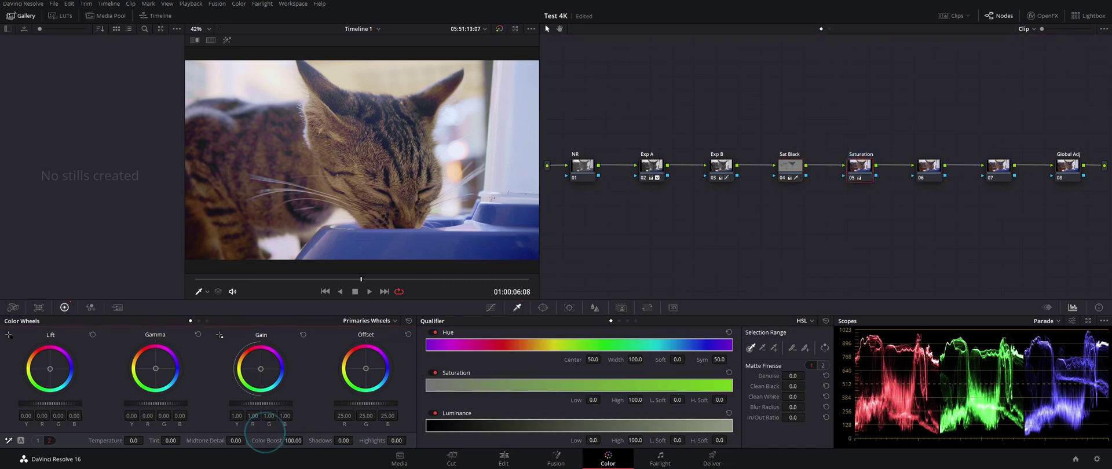
{"action": "double_click", "coordinate": [265, 439]}
{"action": "left_click", "coordinate": [40, 441]}
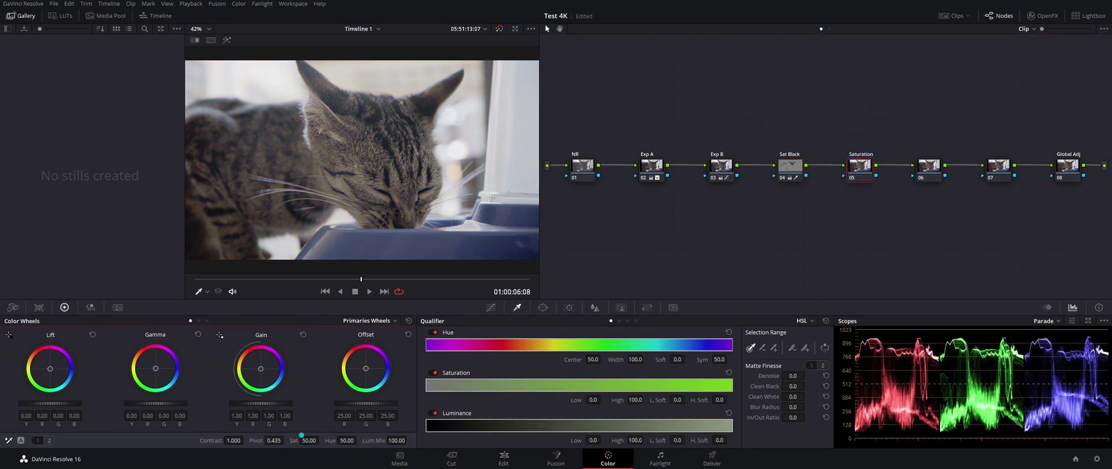
{"action": "left_click_drag", "start_coordinate": [305, 439], "coordinate": [321, 440]}
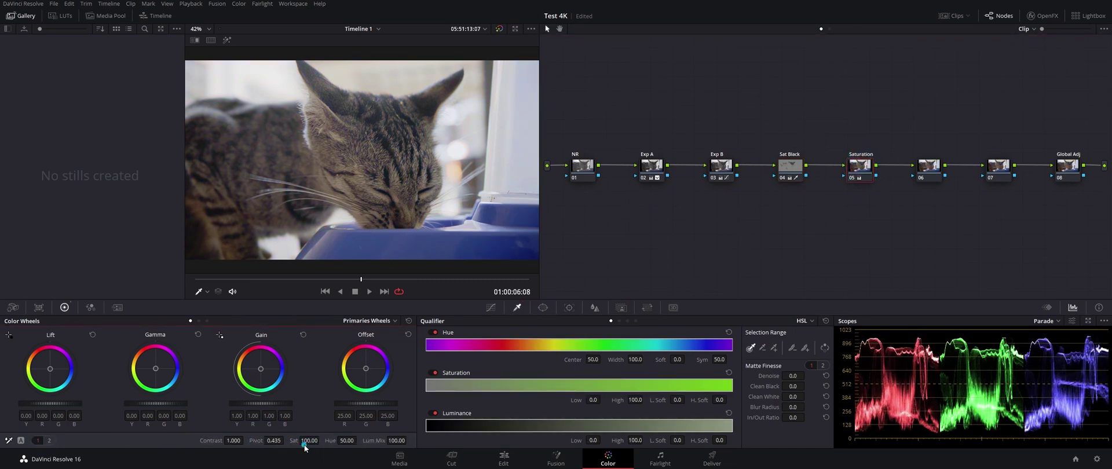
{"action": "mouse_move", "coordinate": [305, 439]}
{"action": "left_mouse_down"}
{"action": "mouse_move", "coordinate": [295, 440]}
{"action": "mouse_move", "coordinate": [321, 440]}
{"action": "left_mouse_up"}
- Raise the saturation in node 06 with Color Boost 8.00, and set the Saturation node's Color Boost to 4.00
{"action": "left_click", "coordinate": [933, 167]}
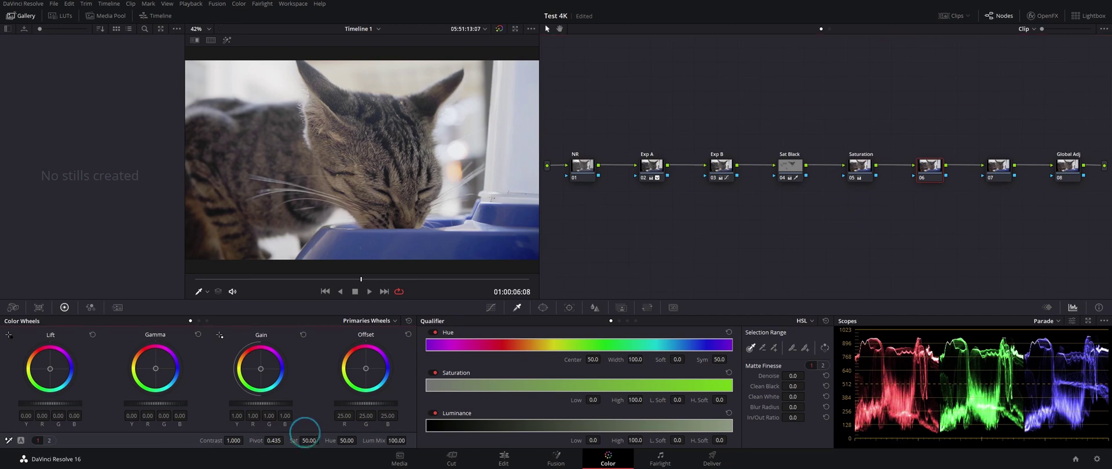
{"action": "left_click_drag", "start_coordinate": [294, 441], "coordinate": [321, 440]}
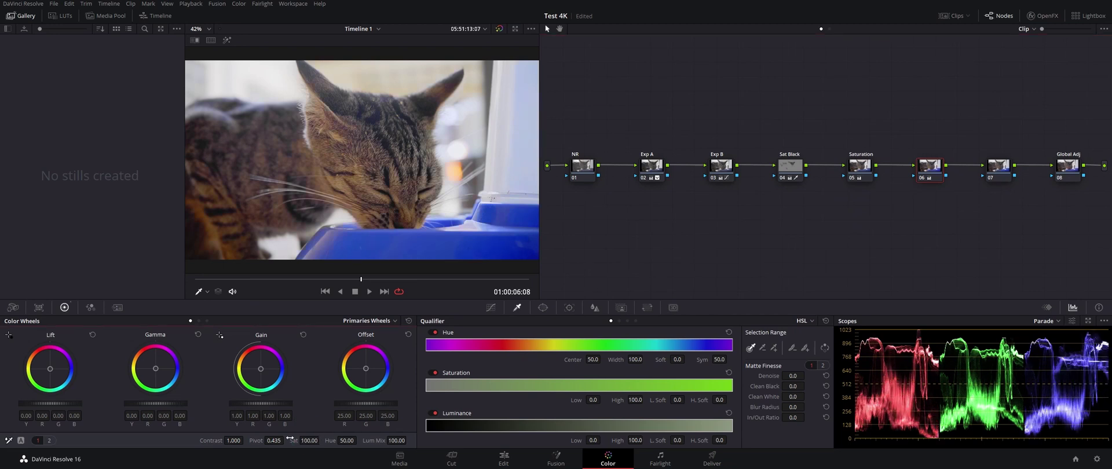
{"action": "left_click_drag", "start_coordinate": [318, 437], "coordinate": [274, 439]}
{"action": "left_click", "coordinate": [49, 440]}
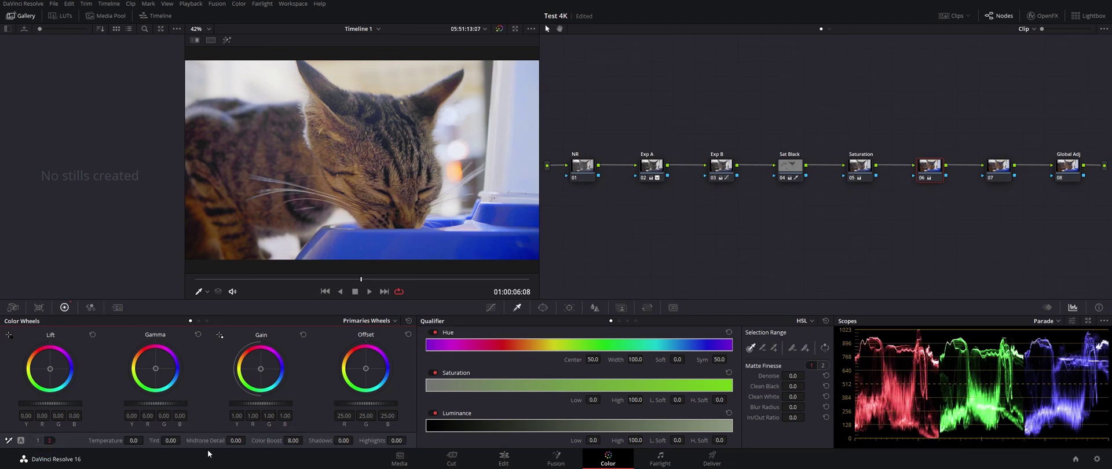
{"action": "left_click", "coordinate": [38, 440]}
{"action": "left_click_drag", "start_coordinate": [309, 440], "coordinate": [321, 440]}
{"action": "left_click", "coordinate": [861, 168]}
{"action": "left_click", "coordinate": [50, 442]}
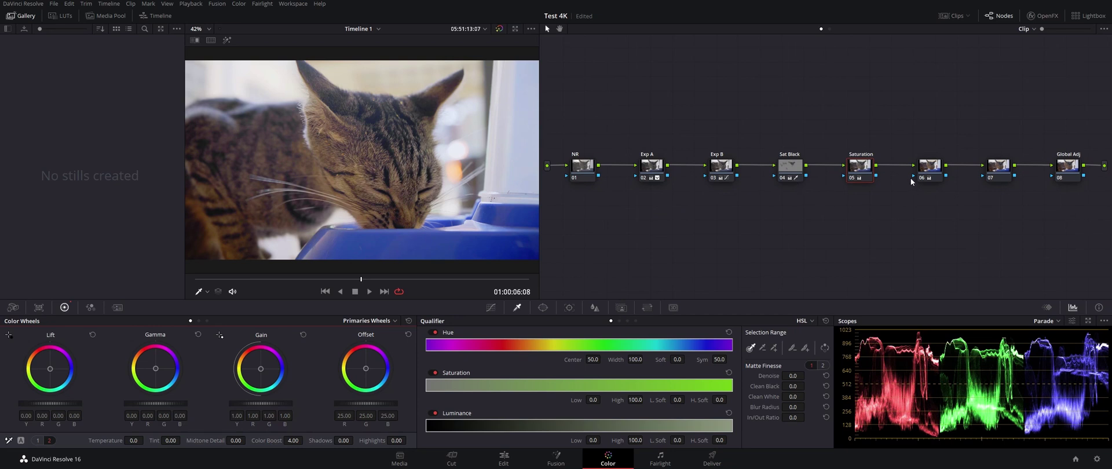
- Rename node 06 as Sat 2 and the Saturation node as Sat 1
{"action": "left_click", "coordinate": [927, 168]}
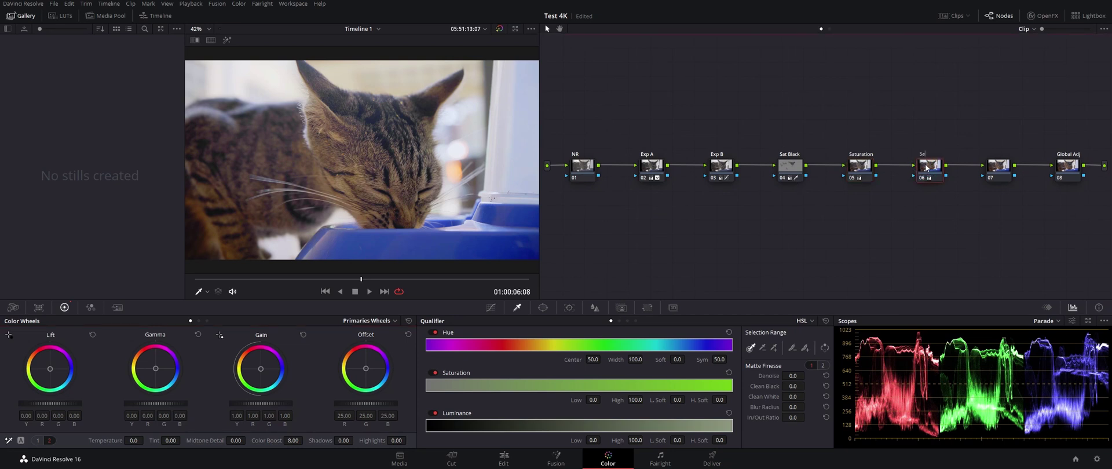
{"action": "key", "text": "Return"}
{"action": "double_click", "coordinate": [923, 172]}
{"action": "type", "text": "Sat 2"}
{"action": "key", "text": "Return"}
{"action": "left_click", "coordinate": [868, 166]}
{"action": "double_click", "coordinate": [868, 167]}
{"action": "type", "text": "Sat 1"}
{"action": "key", "text": "Return"}
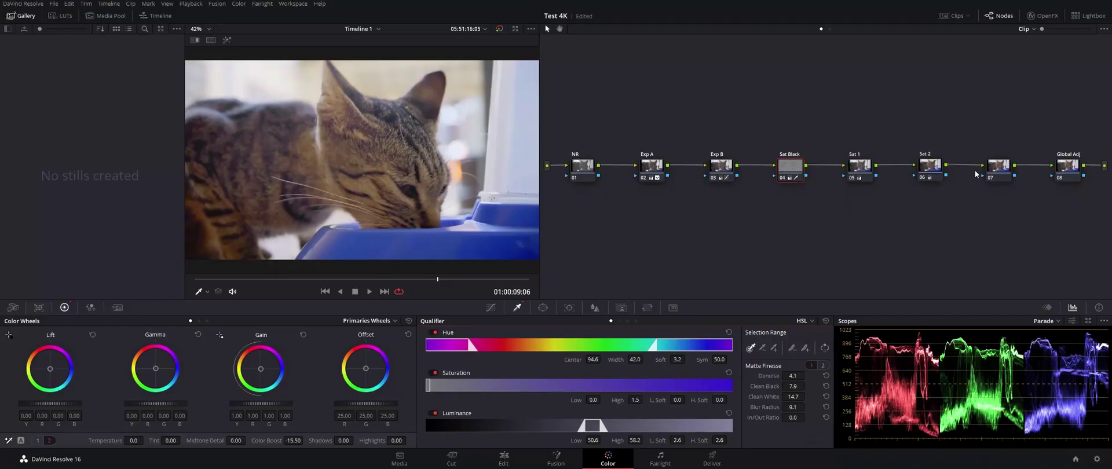
- In node 07, add a shadow point and a highlight point to the custom curve for a slight contrast adjustment
{"action": "left_click", "coordinate": [990, 172]}
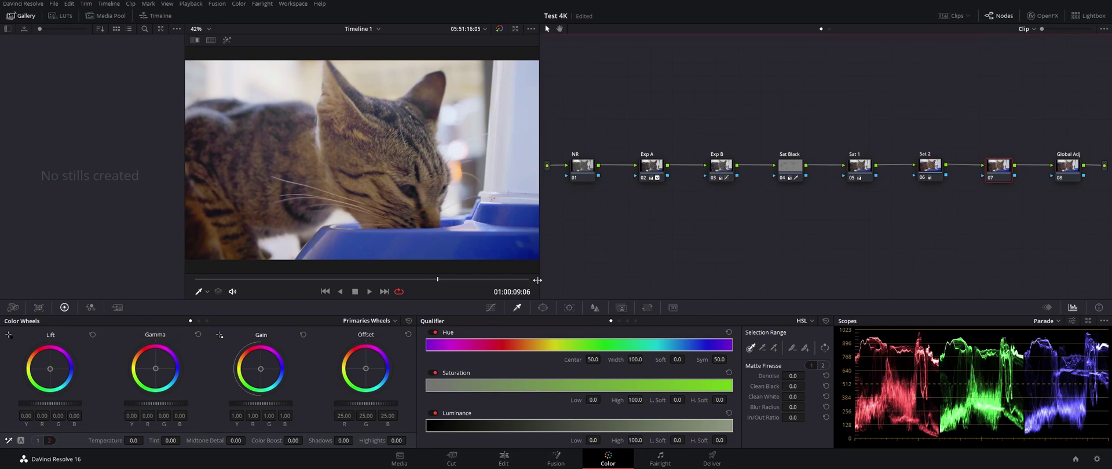
{"action": "left_click", "coordinate": [490, 308]}
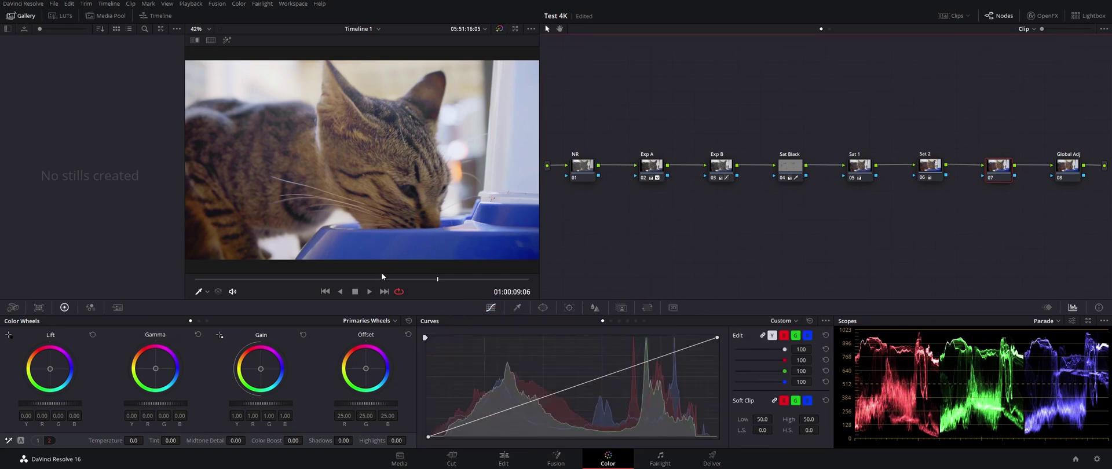
{"action": "left_click_drag", "start_coordinate": [381, 276], "coordinate": [363, 280]}
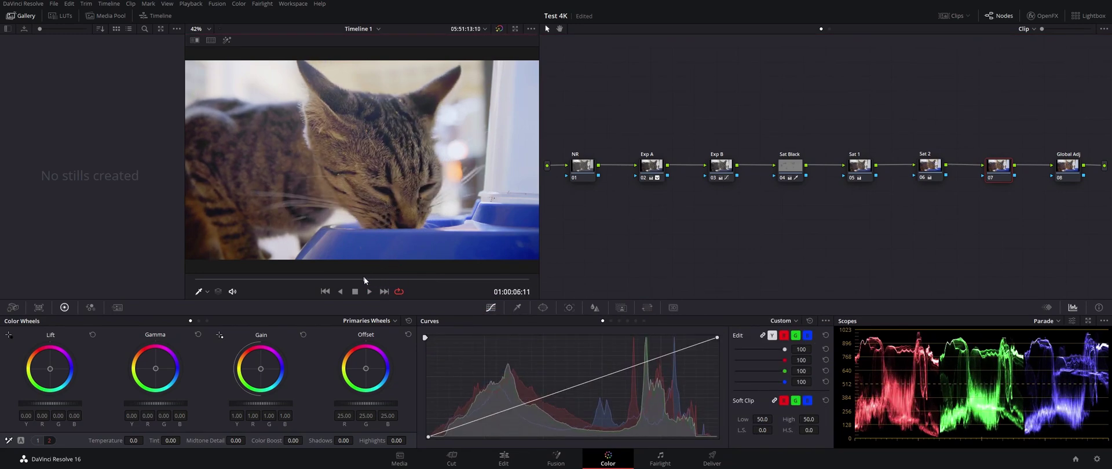
{"action": "left_click_drag", "start_coordinate": [503, 409], "coordinate": [473, 422]}
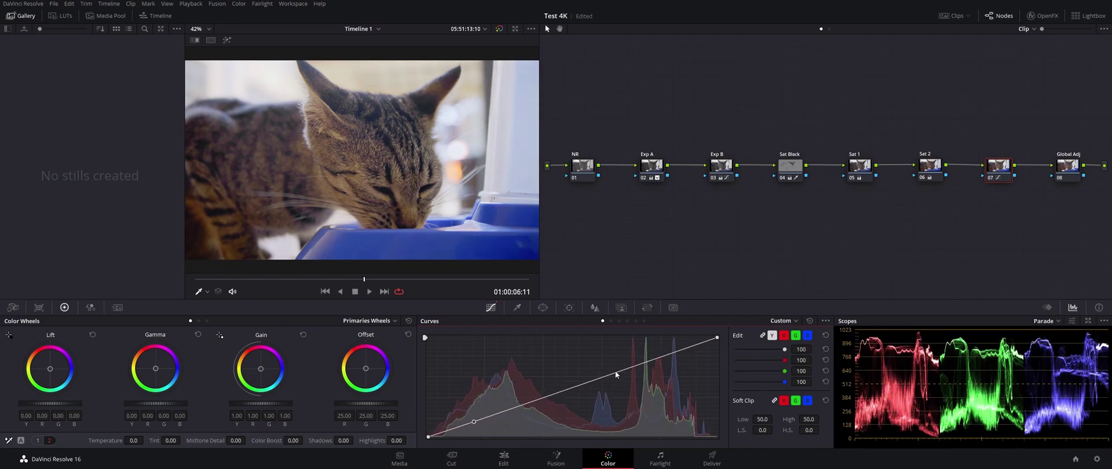
{"action": "left_click_drag", "start_coordinate": [617, 371], "coordinate": [617, 375]}
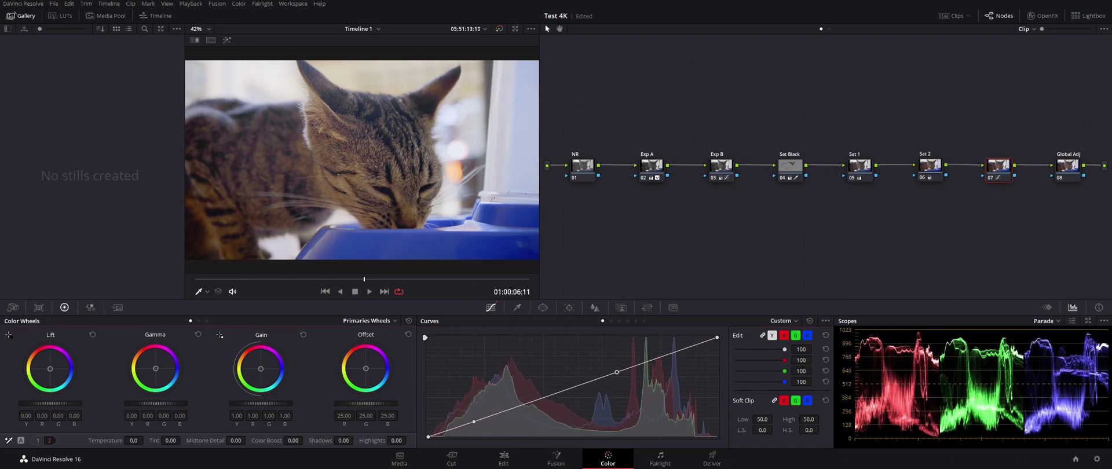
- On node 07's Hue Vs Hue curve, add yellow control points and shift the orange-yellow hues by 4.82
{"action": "left_click", "coordinate": [619, 320]}
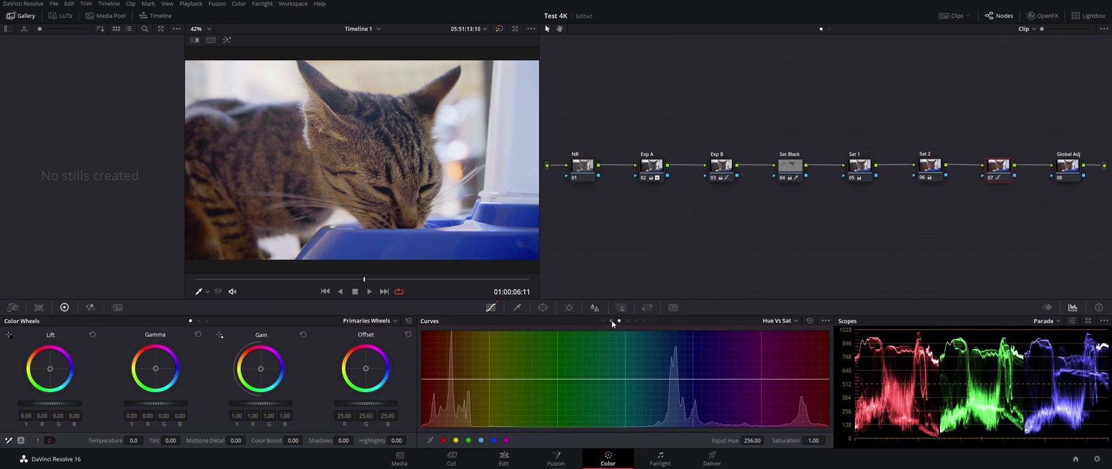
{"action": "left_click", "coordinate": [612, 321]}
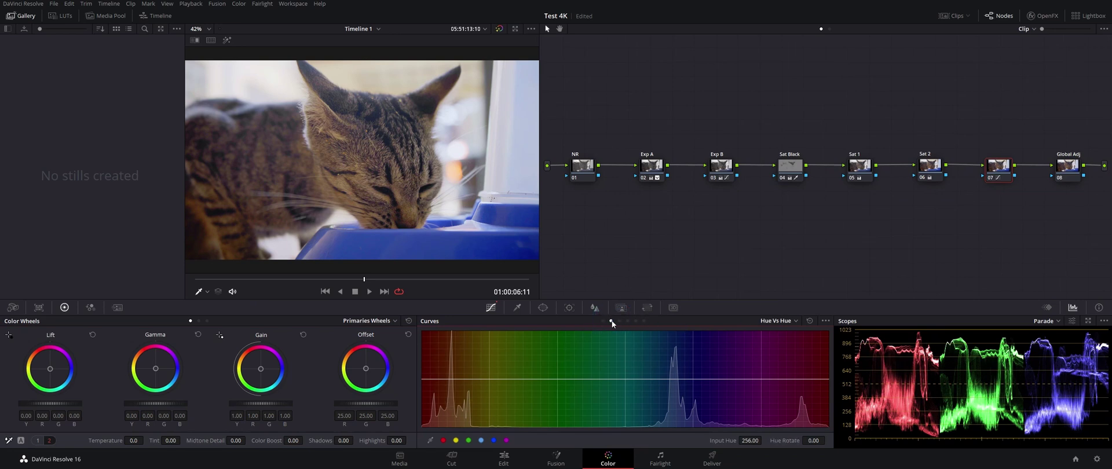
{"action": "left_click", "coordinate": [456, 440]}
{"action": "left_click_drag", "start_coordinate": [489, 380], "coordinate": [456, 378]}
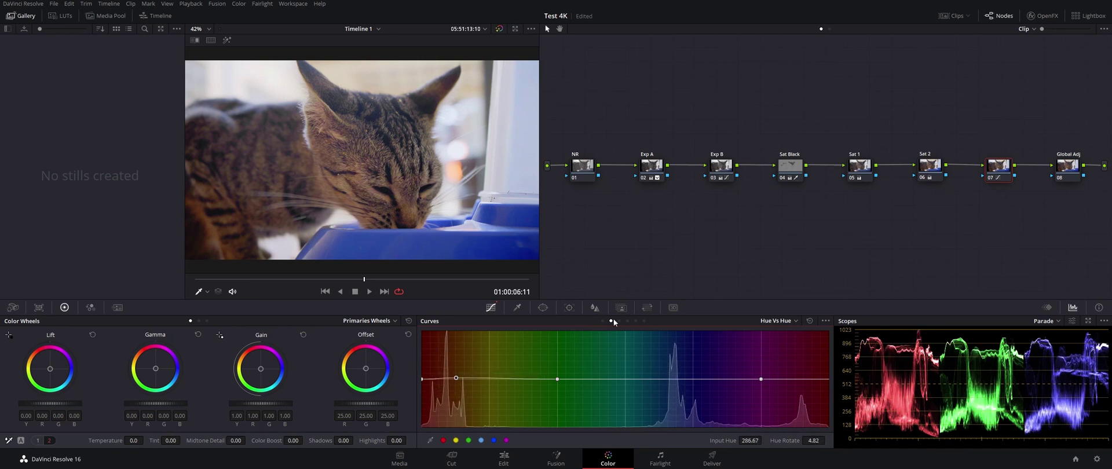
- On node 07's Hue Vs Sat curve, boost the orange hues and anchor yellow at Input Hue 321.09 with Saturation 0.97
{"action": "left_click", "coordinate": [619, 322]}
{"action": "left_click", "coordinate": [488, 377]}
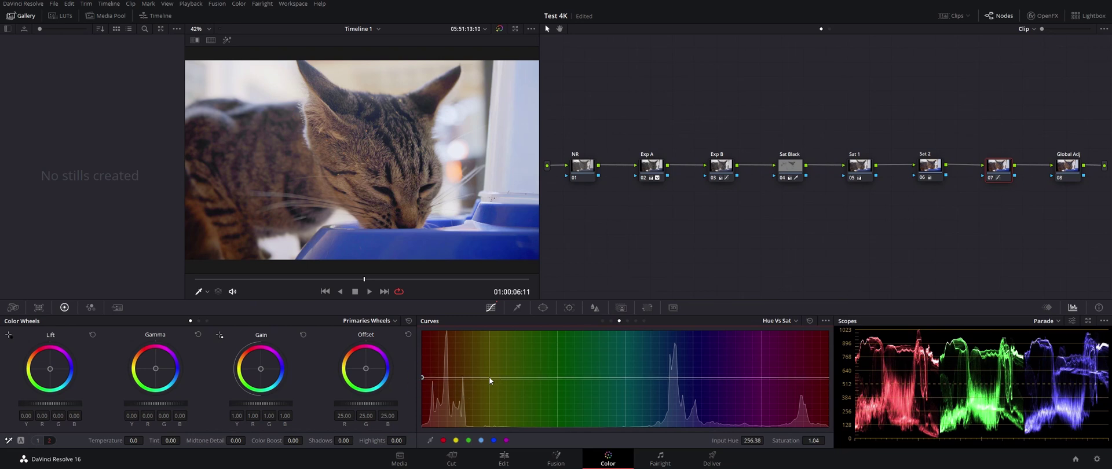
{"action": "left_click_drag", "start_coordinate": [450, 378], "coordinate": [494, 381]}
{"action": "left_click", "coordinate": [495, 380]}
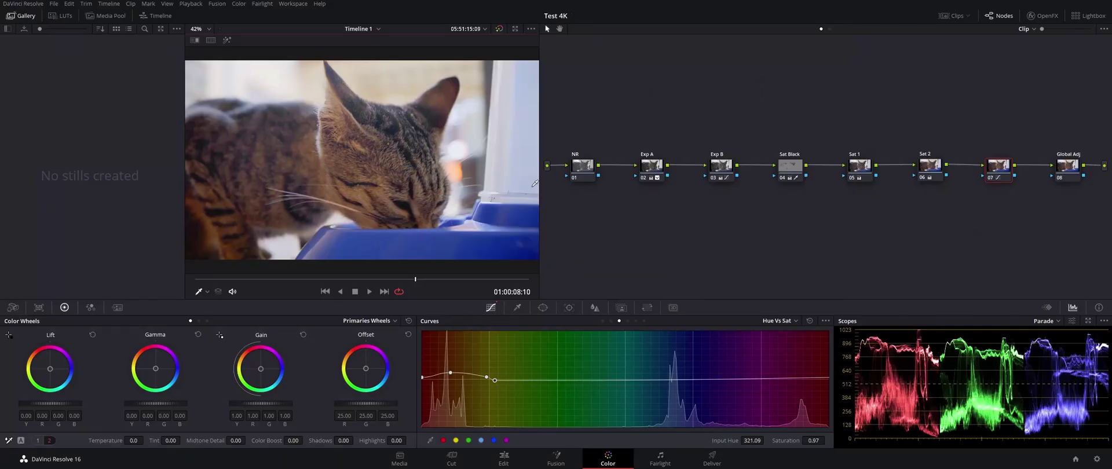
- In the NR node, unlink the spatial noise reduction thresholds and set Chroma to 10 while checking the fur up close
{"action": "left_click", "coordinate": [582, 174]}
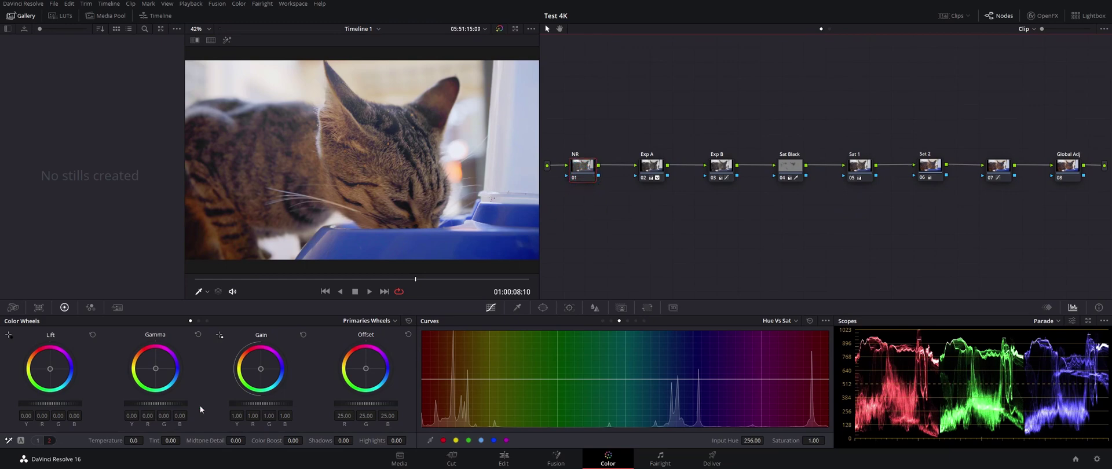
{"action": "left_click", "coordinate": [117, 307]}
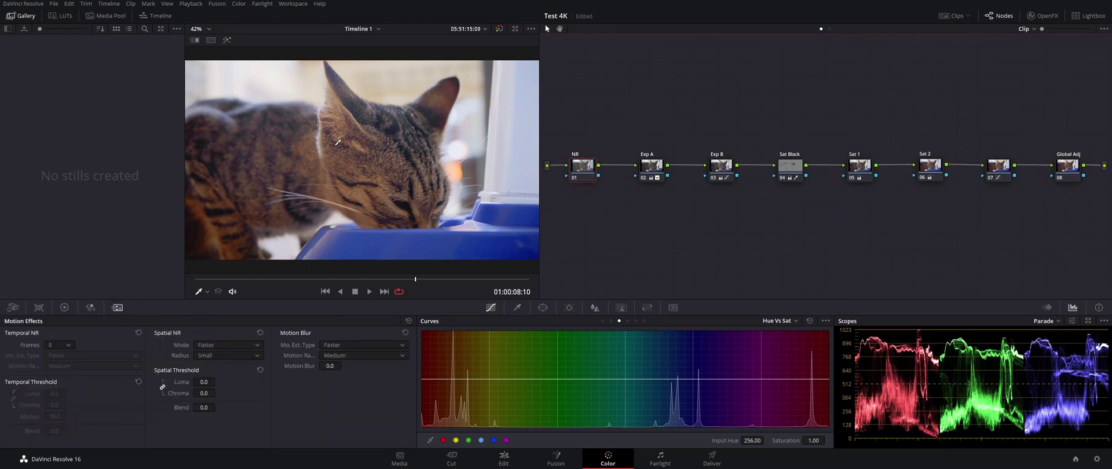
{"action": "scroll", "coordinate": [408, 137], "scroll_direction": "up", "scroll_amount": 2}
{"action": "scroll", "coordinate": [408, 138], "scroll_direction": "up", "scroll_amount": 10}
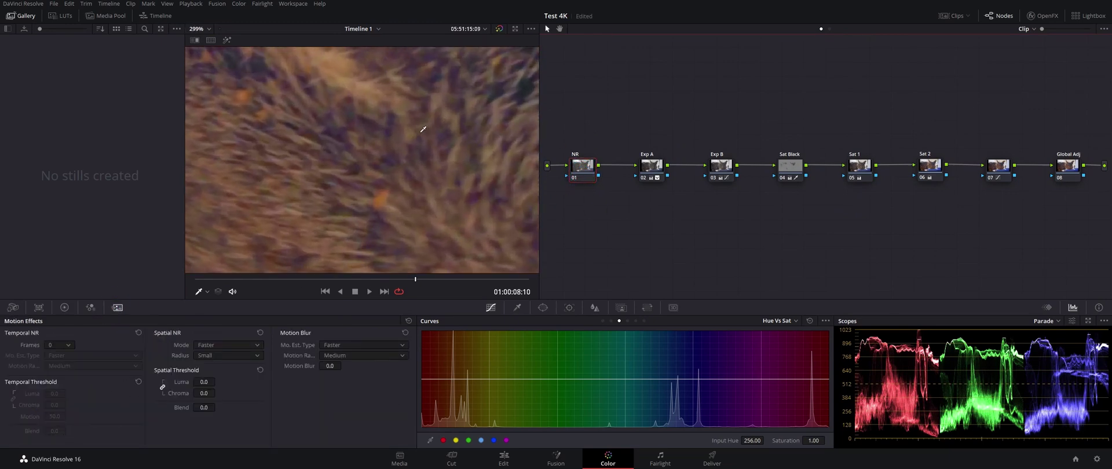
{"action": "scroll", "coordinate": [427, 130], "scroll_direction": "up", "scroll_amount": 1}
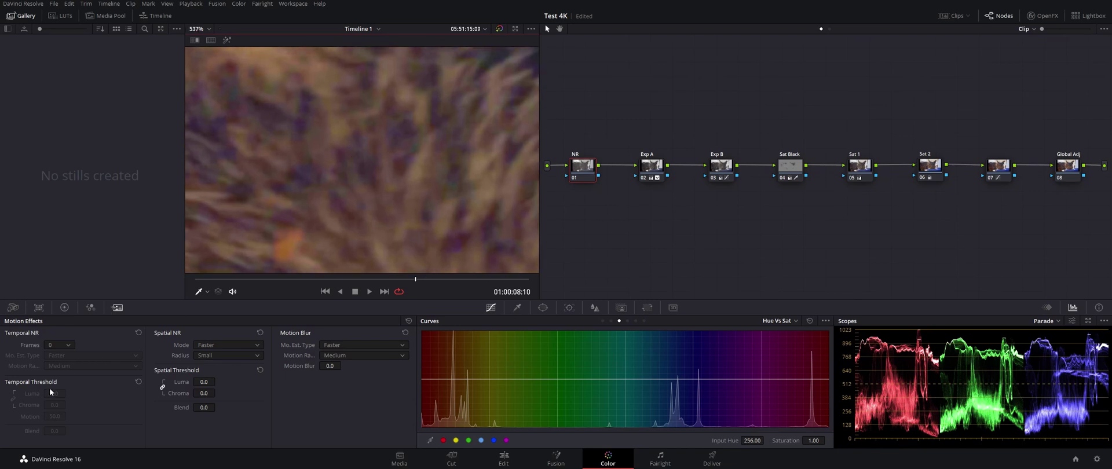
{"action": "left_click", "coordinate": [196, 391]}
{"action": "left_click", "coordinate": [162, 387]}
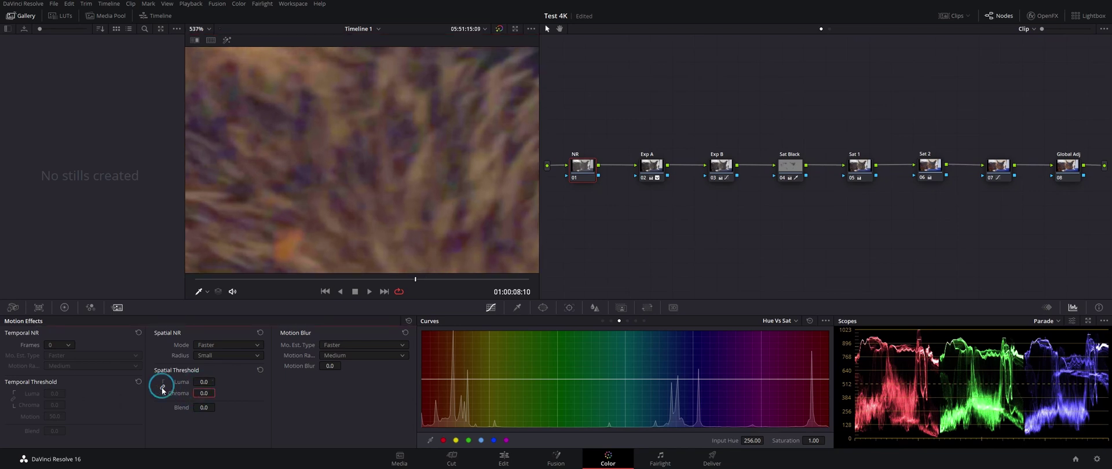
{"action": "left_click", "coordinate": [202, 392]}
{"action": "key", "text": "Return"}
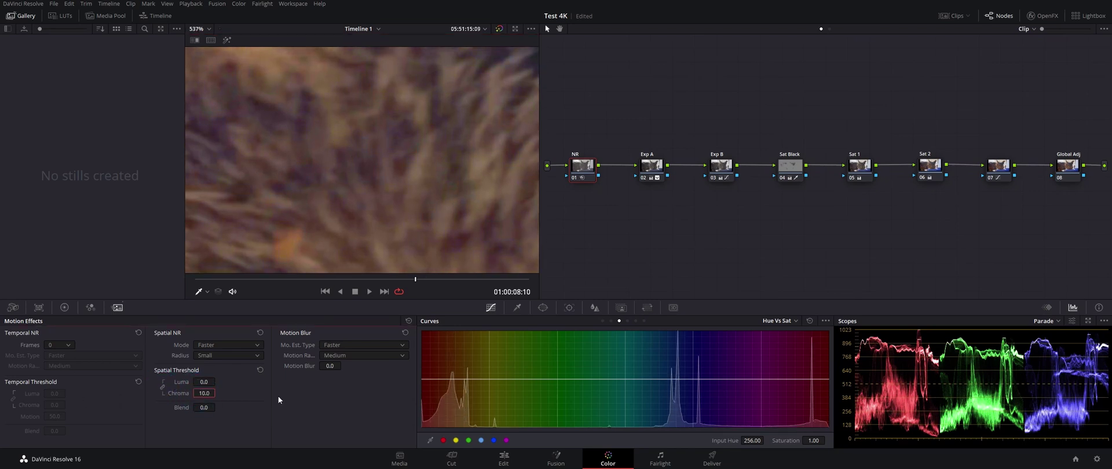
- Try a spatial Luma threshold of 2, settle on 1, and fit the whole frame in the viewer
{"action": "left_click", "coordinate": [204, 382]}
{"action": "type", "text": "2"}
{"action": "key", "text": "Return"}
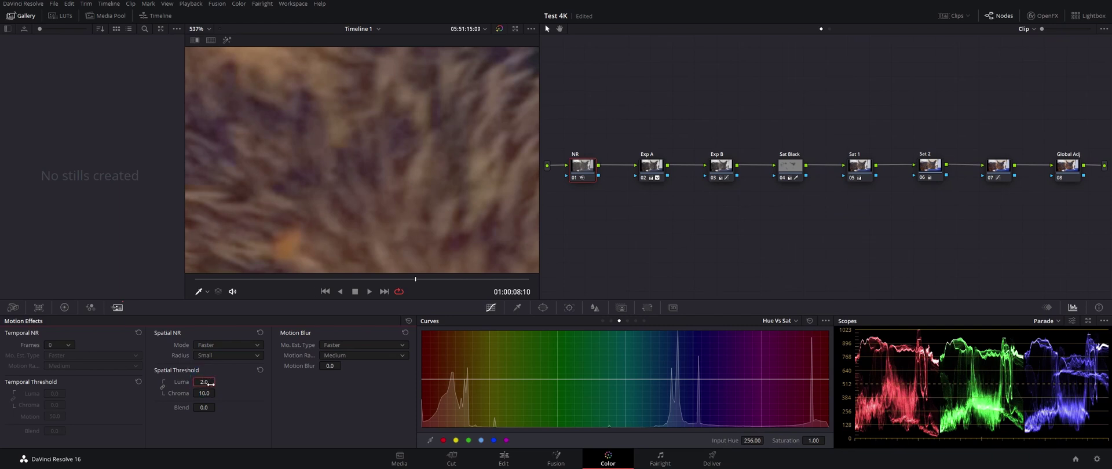
{"action": "double_click", "coordinate": [212, 379]}
{"action": "type", "text": "1"}
{"action": "key", "text": "Return"}
{"action": "key", "text": "shift+z"}
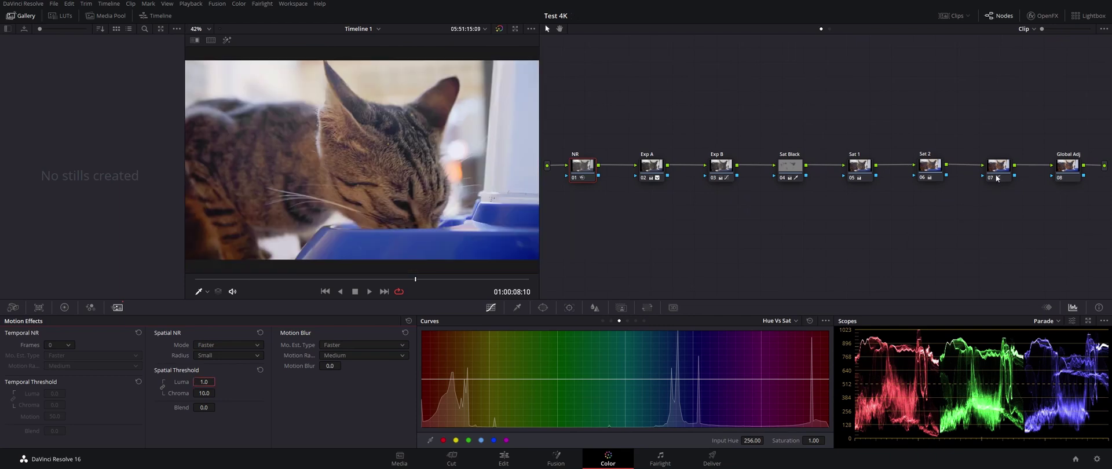
- In the Exp B node, pull the shadow part of the custom curve down slightly
{"action": "left_click", "coordinate": [726, 172]}
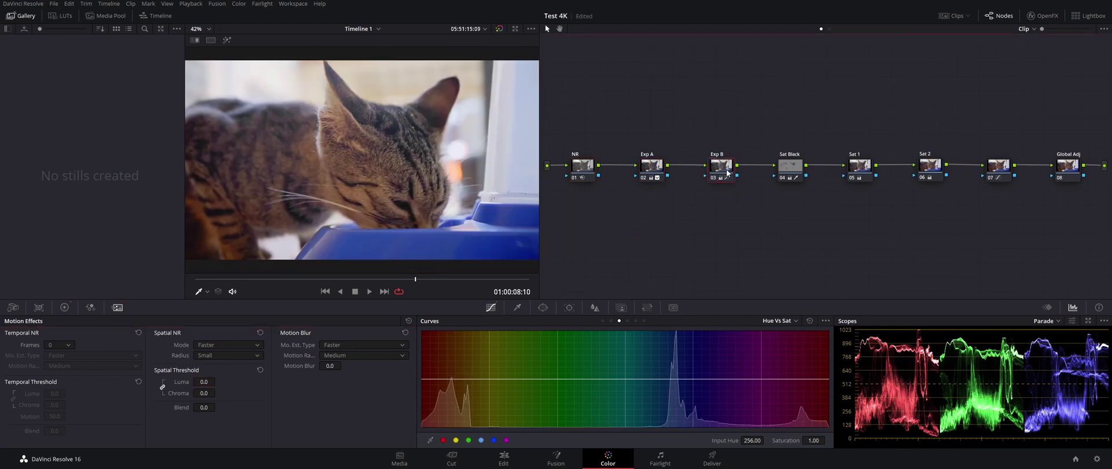
{"action": "left_click", "coordinate": [602, 320]}
{"action": "left_click", "coordinate": [498, 410]}
{"action": "left_click_drag", "start_coordinate": [498, 413], "coordinate": [501, 416]}
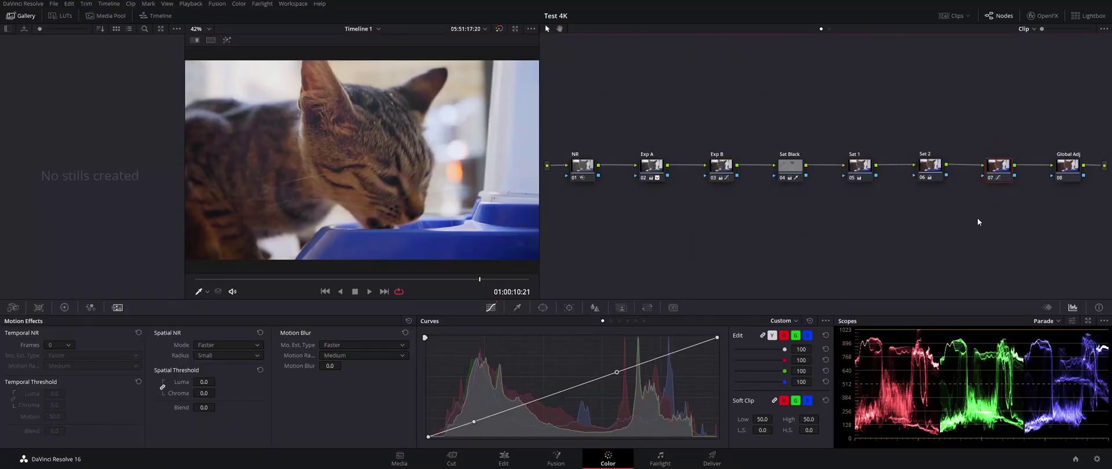
- On node 07's Hue Vs Sat curve, raise the blue range to Saturation 1.25 at Input Hue 136.38
{"action": "left_click_drag", "start_coordinate": [1004, 169], "coordinate": [995, 169]}
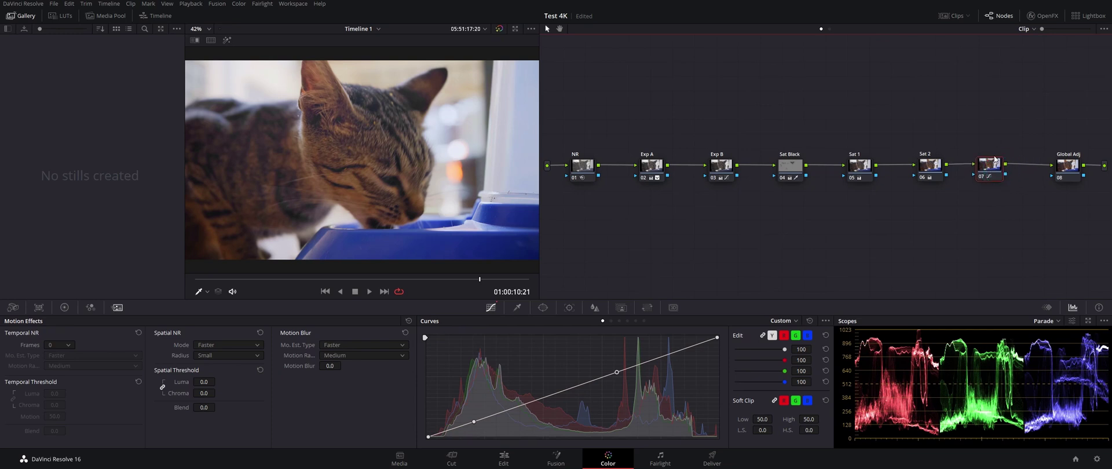
{"action": "left_click", "coordinate": [619, 320]}
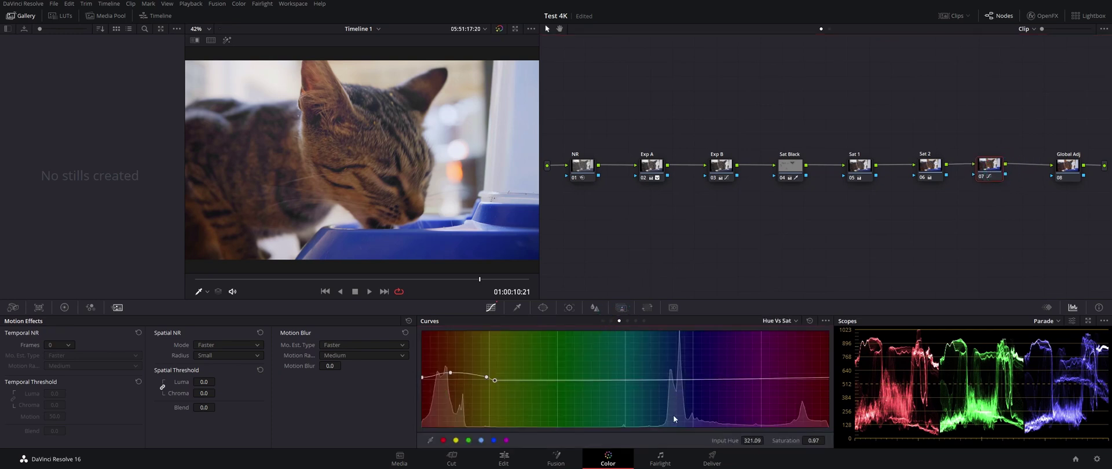
{"action": "left_click_drag", "start_coordinate": [696, 379], "coordinate": [693, 368]}
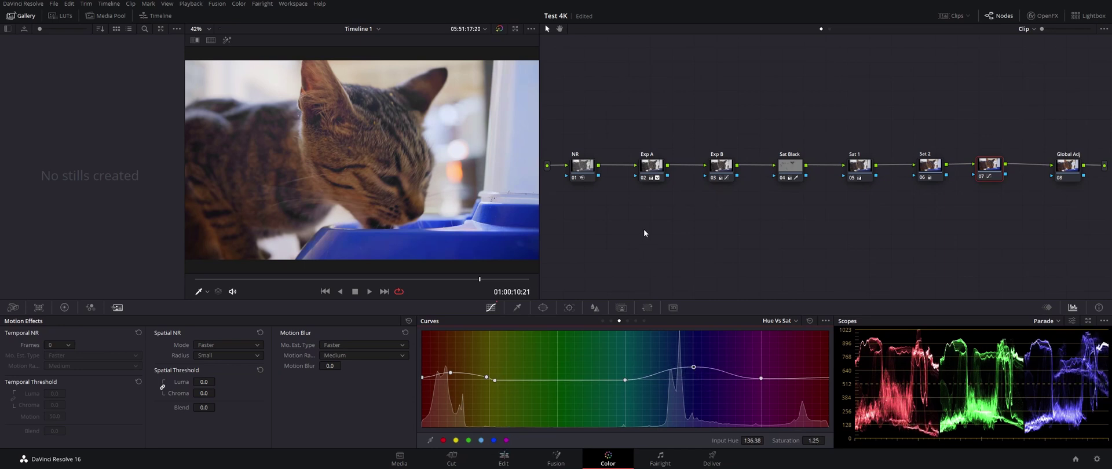
- Label node 07 as "Selective"
{"action": "left_click", "coordinate": [990, 168]}
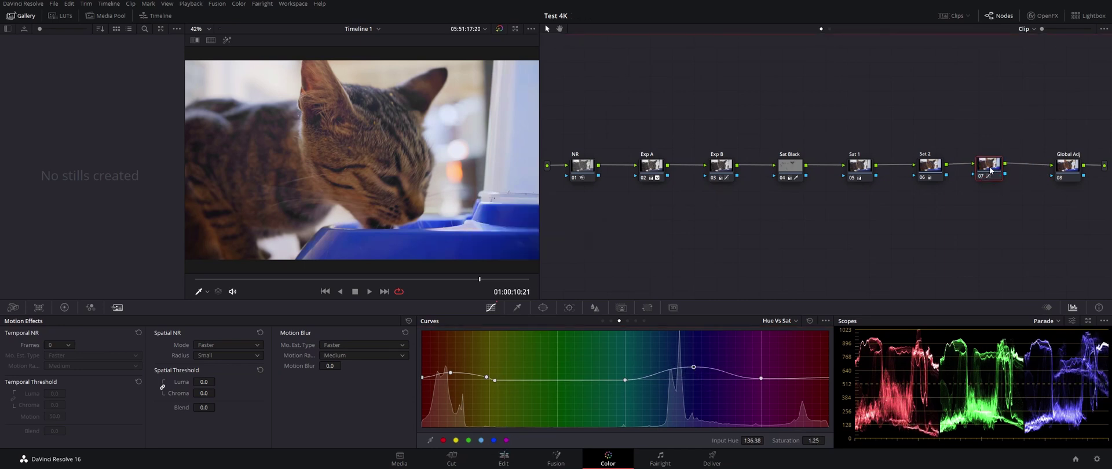
{"action": "type", "text": "Selective"}
- Add a circular power window to the Global Adj node with Size about 70.90 and Soft 1 at 4
{"action": "left_click", "coordinate": [1080, 169]}
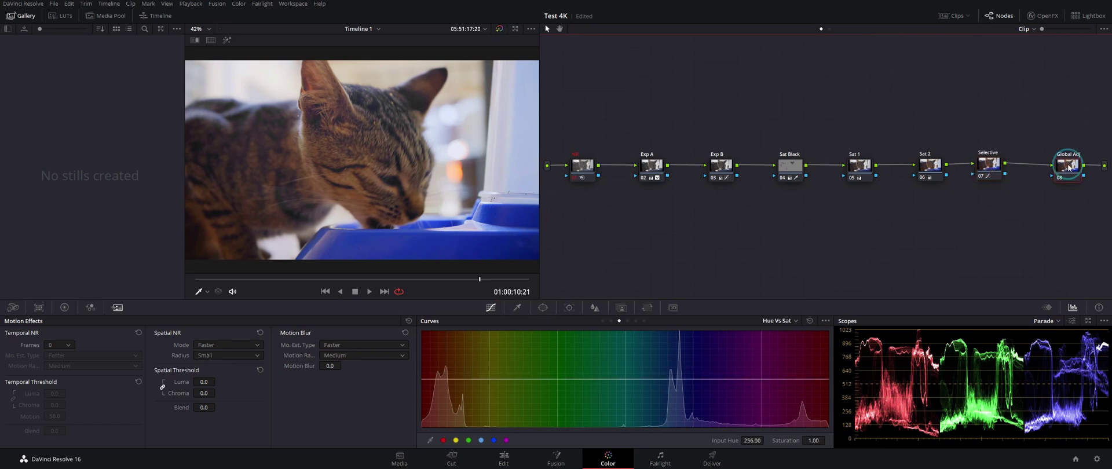
{"action": "left_click", "coordinate": [543, 308]}
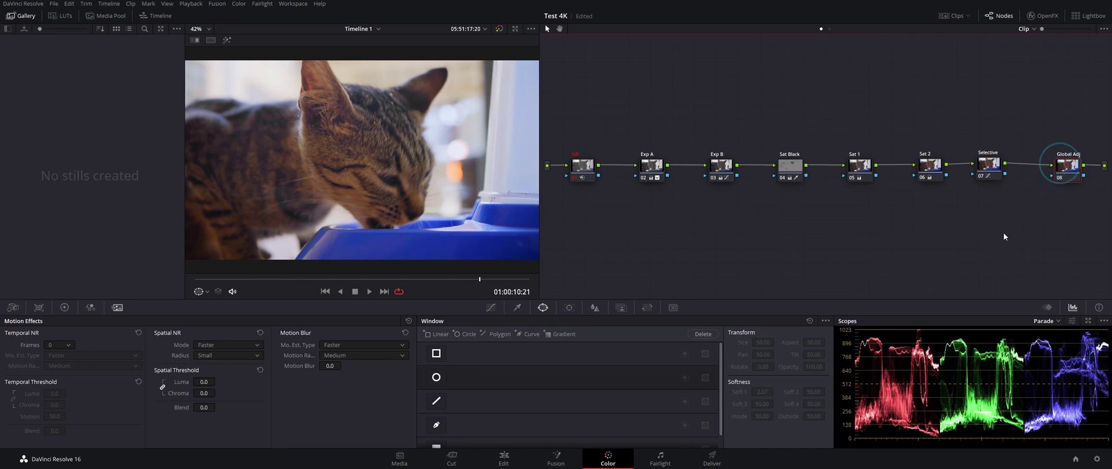
{"action": "left_click", "coordinate": [436, 377]}
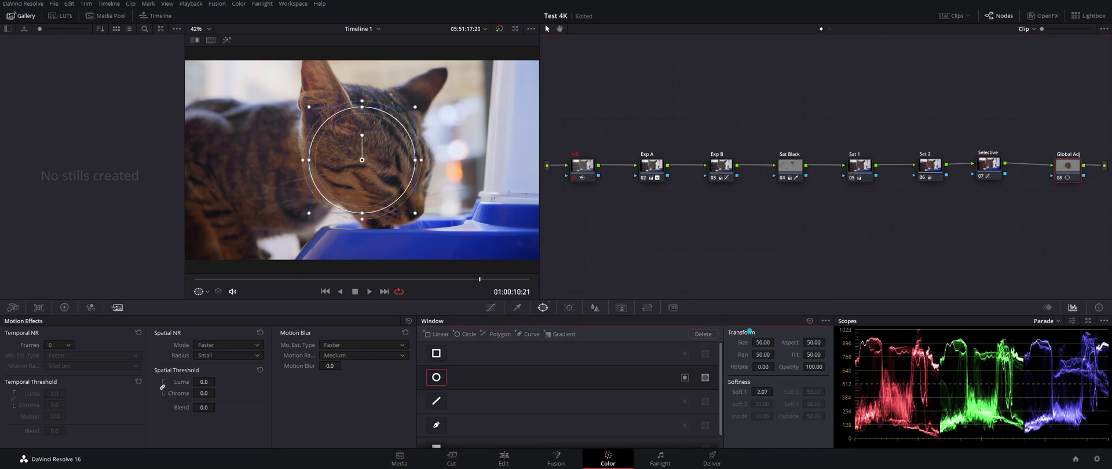
{"action": "double_click", "coordinate": [760, 342]}
{"action": "type", "text": "65"}
{"action": "key", "text": "Return"}
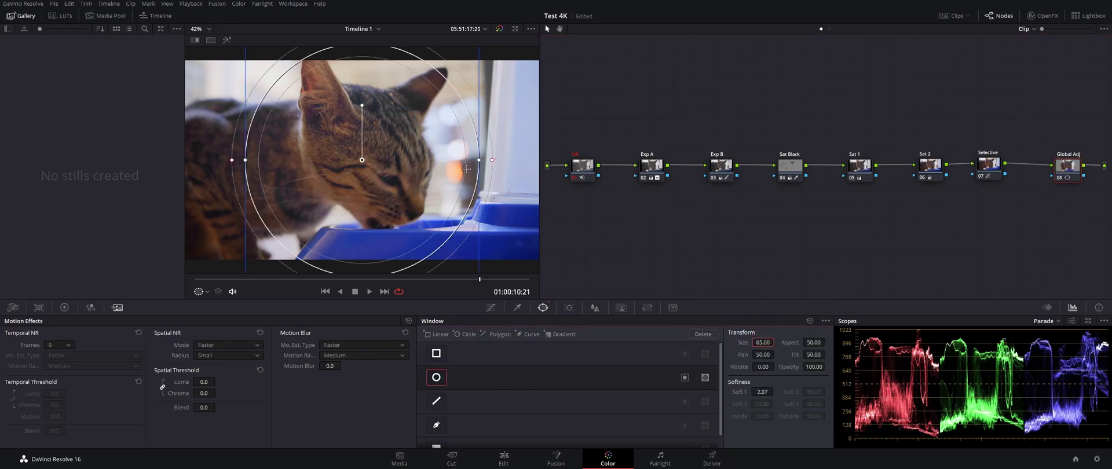
{"action": "left_click_drag", "start_coordinate": [763, 342], "coordinate": [776, 342]}
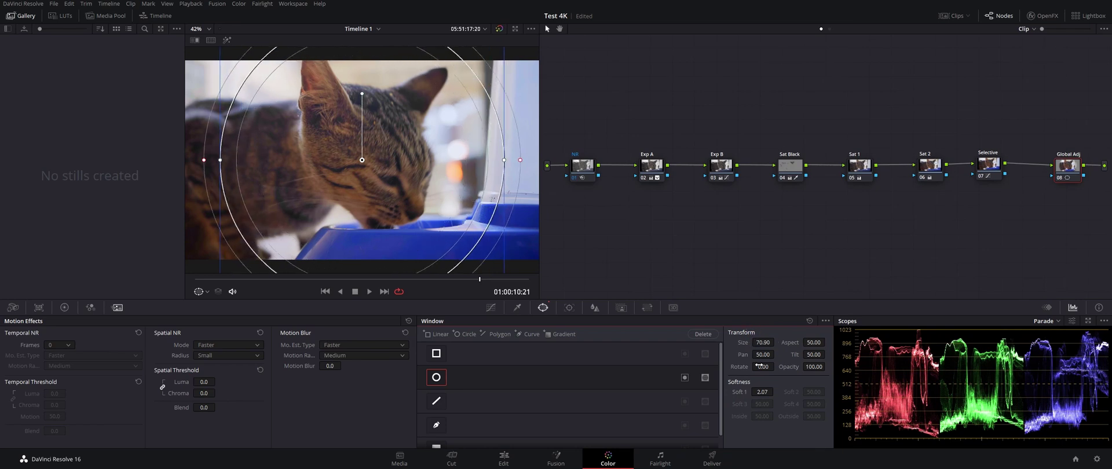
{"action": "double_click", "coordinate": [762, 391]}
{"action": "type", "text": "4"}
{"action": "key", "text": "Return"}
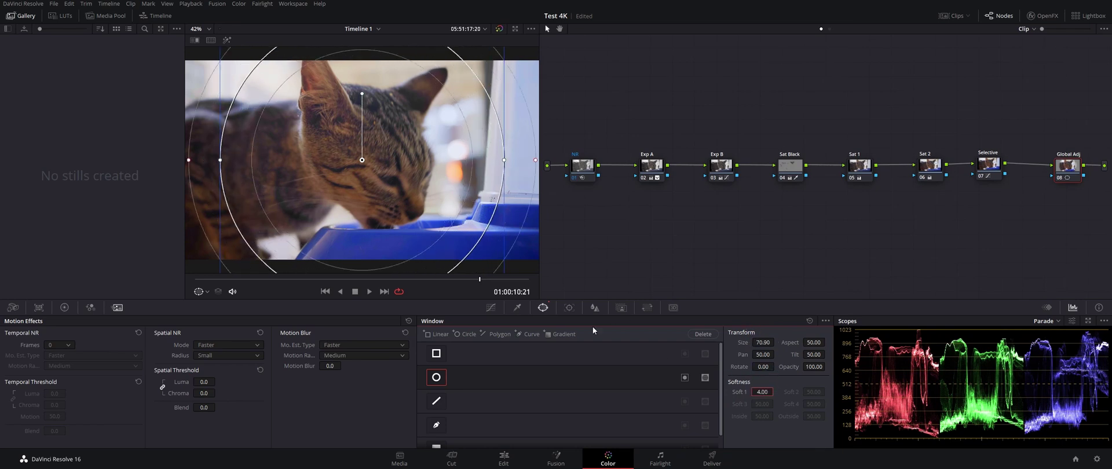
- Pull the white point of the Global Adj node's custom curve down to darken the highlights
{"action": "left_click", "coordinate": [490, 308]}
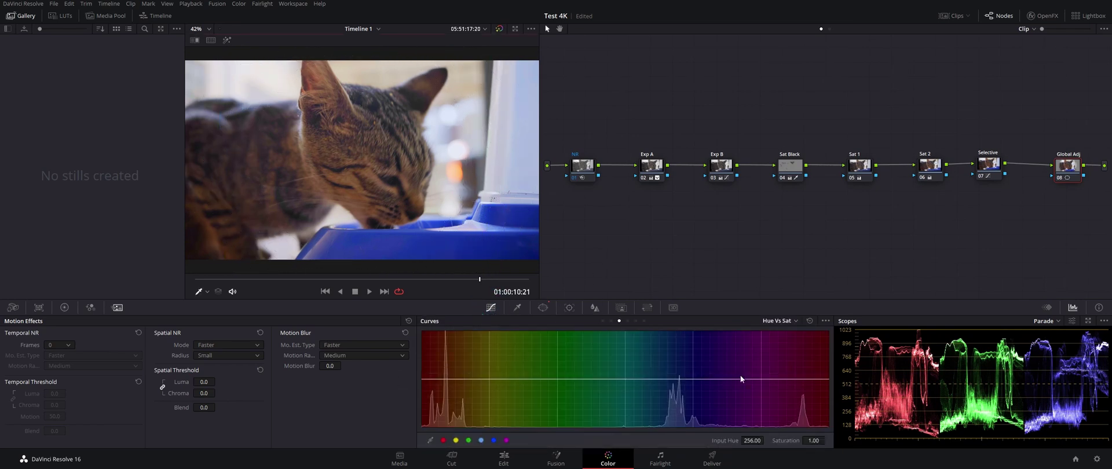
{"action": "left_click", "coordinate": [603, 320]}
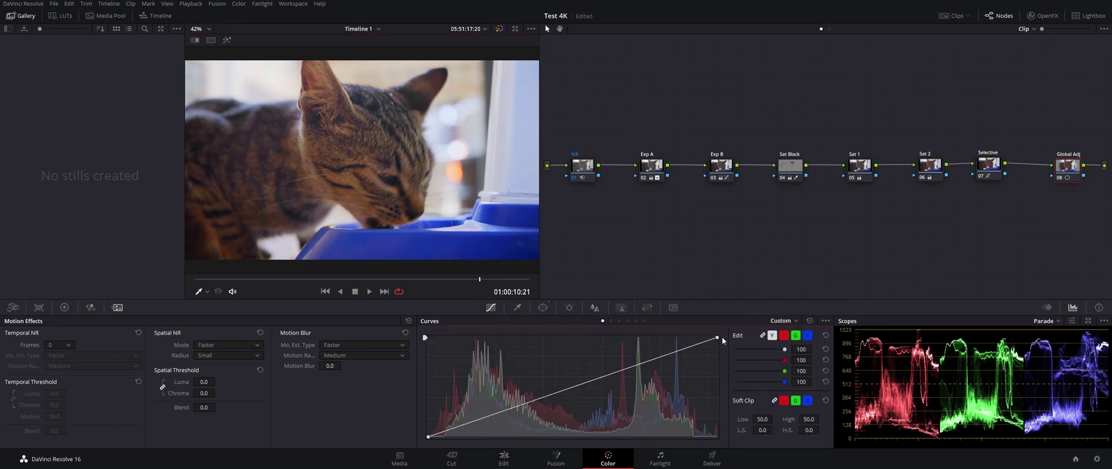
{"action": "left_click_drag", "start_coordinate": [718, 336], "coordinate": [721, 357]}
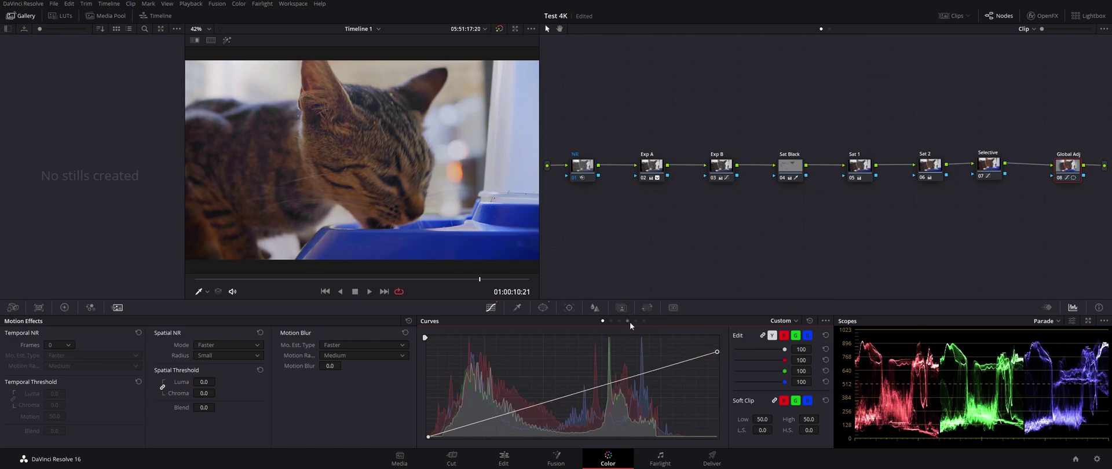
- Invert the Global Adj node's circular window so the darkening affects the area outside the circle
{"action": "left_click", "coordinate": [542, 308]}
{"action": "left_click", "coordinate": [684, 377]}
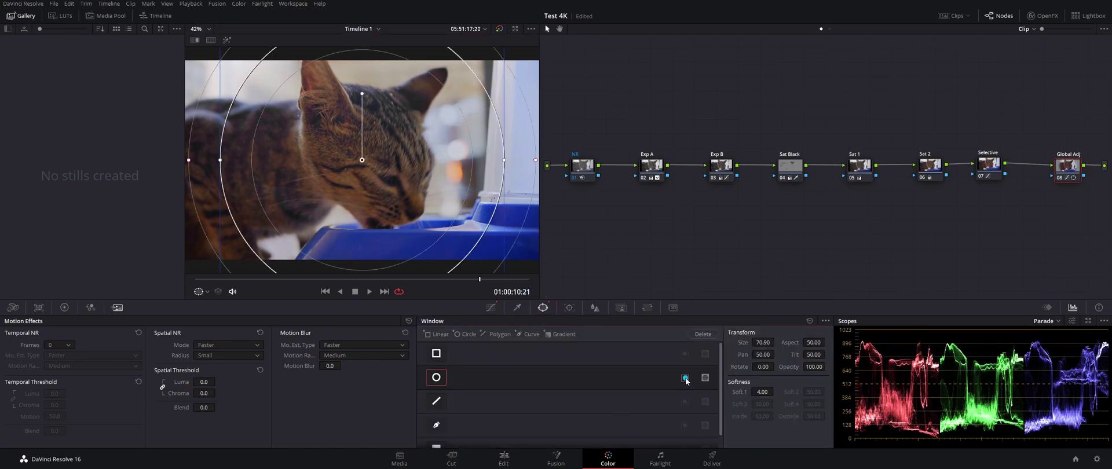
{"action": "left_click", "coordinate": [490, 307]}
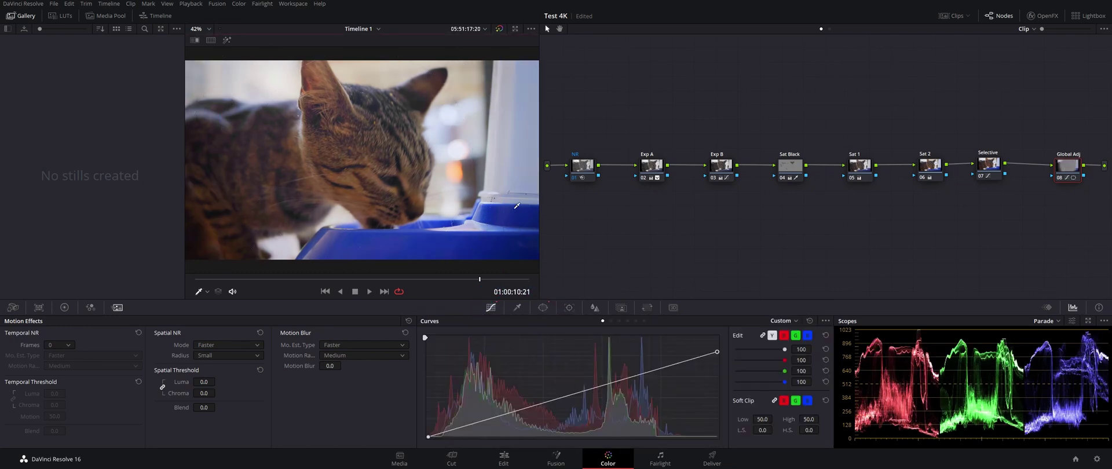
- Compare the original and graded versions in a split-screen view, widening the viewer and hiding the gallery for a larger picture
{"action": "left_click", "coordinate": [214, 41]}
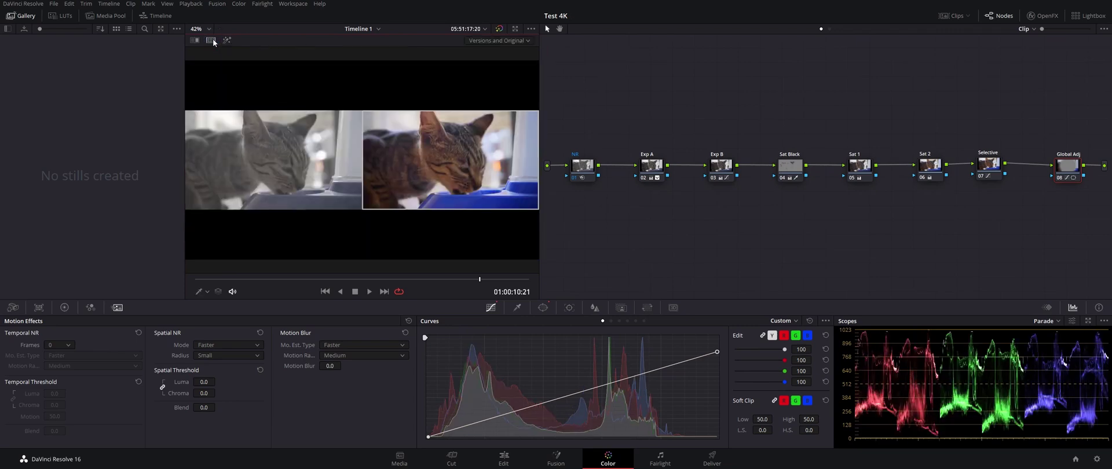
{"action": "left_click_drag", "start_coordinate": [539, 130], "coordinate": [741, 129]}
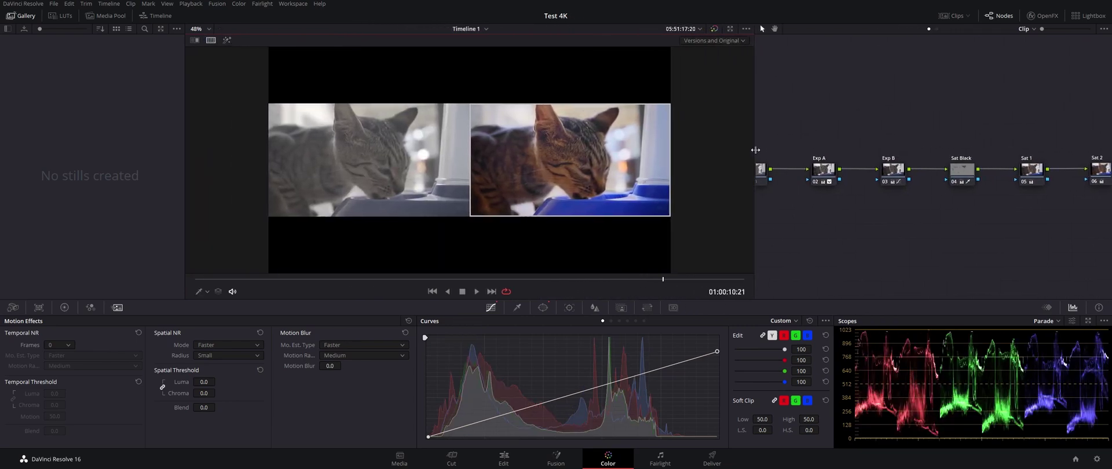
{"action": "scroll", "coordinate": [236, 180], "scroll_direction": "up", "scroll_amount": 3}
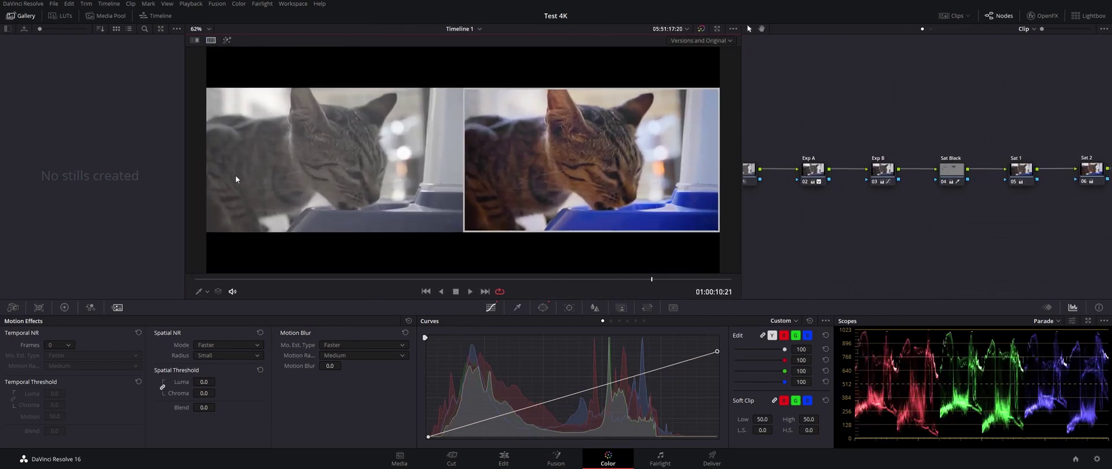
{"action": "left_click", "coordinate": [21, 15]}
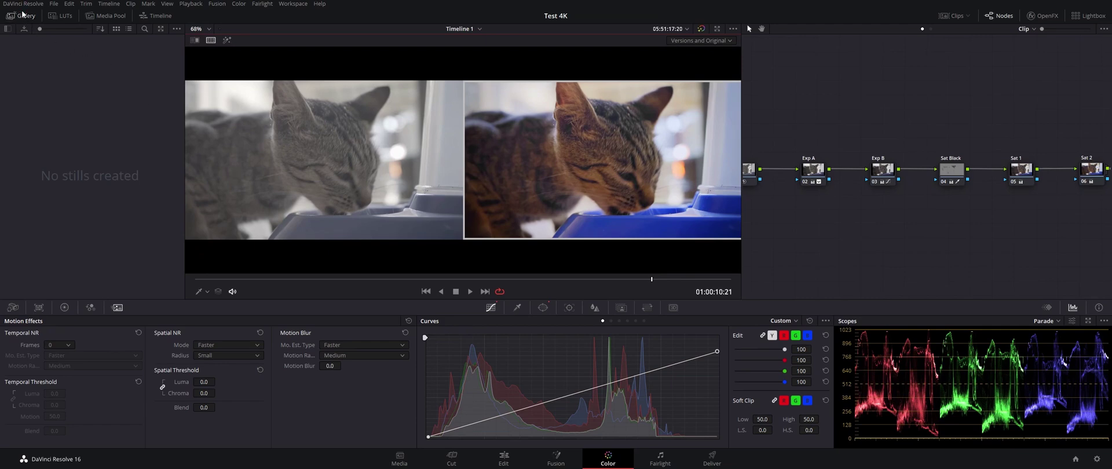
{"action": "scroll", "coordinate": [383, 169], "scroll_direction": "up", "scroll_amount": 3}
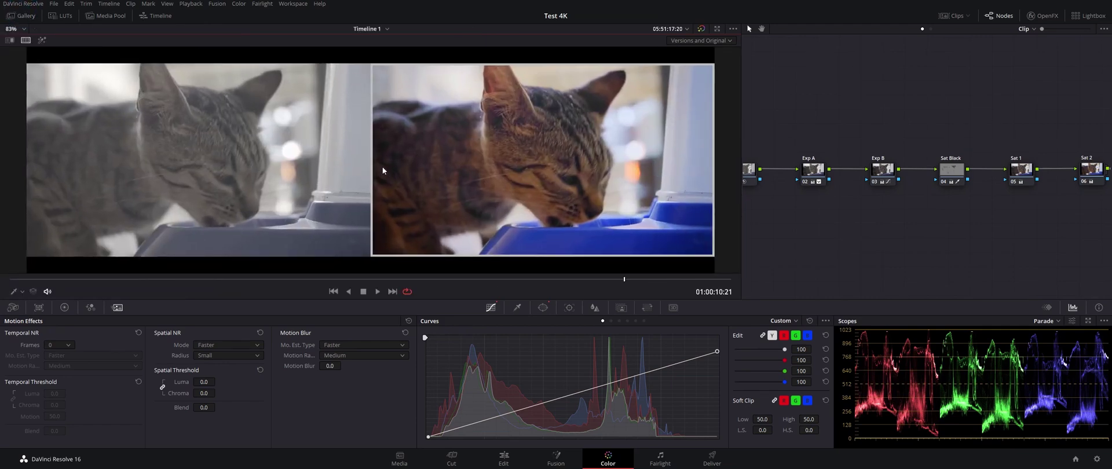
{"action": "scroll", "coordinate": [383, 170], "scroll_direction": "up", "scroll_amount": 1}
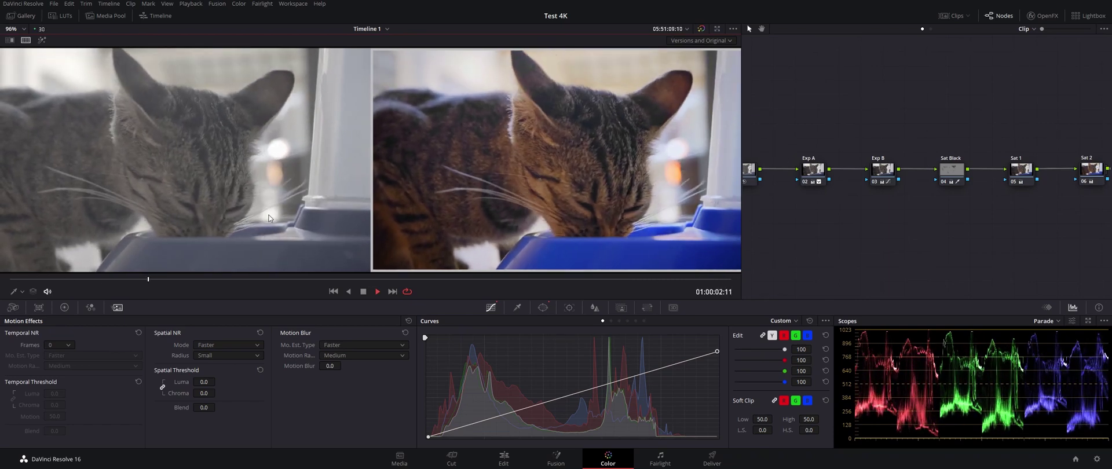
- Clean up the node graph layout and save the project while playing back the split-screen comparison
{"action": "key", "text": "space"}
{"action": "right_click", "coordinate": [808, 259]}
{"action": "left_click", "coordinate": [817, 313]}
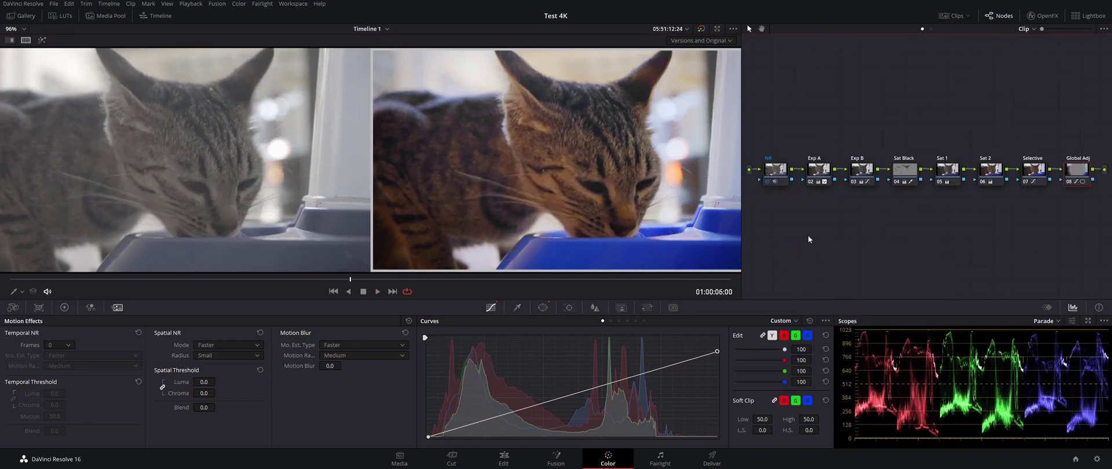
{"action": "key", "text": "space"}
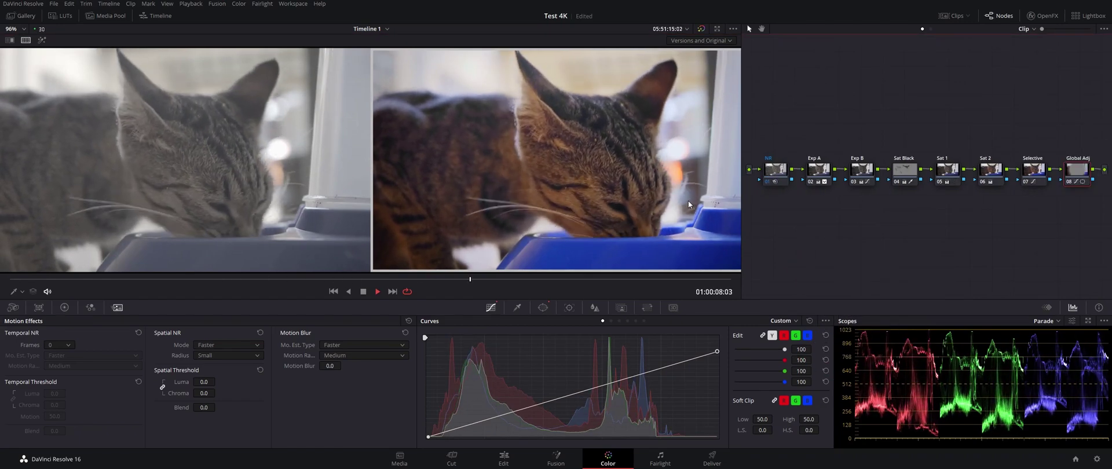
{"action": "key", "text": "ctrl+s"}
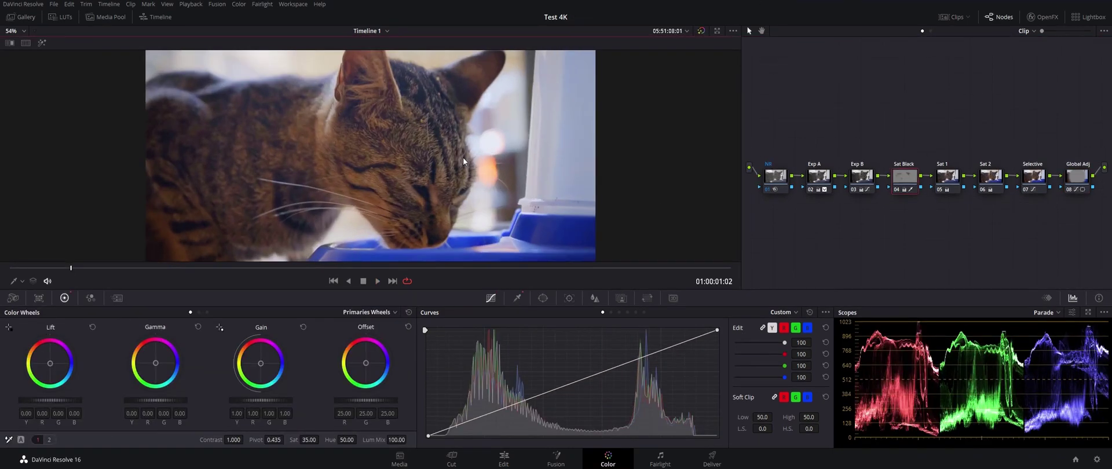
- On the Sat Black node, reset Saturation to 50 and try Color Boost at 100 while viewing the fur up close
{"action": "scroll", "coordinate": [464, 157], "scroll_direction": "up", "scroll_amount": 8}
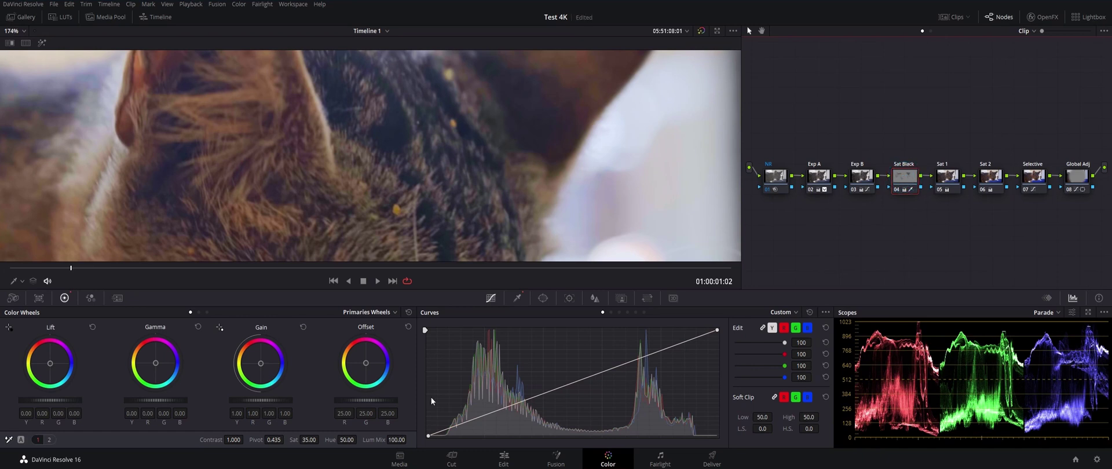
{"action": "double_click", "coordinate": [297, 442]}
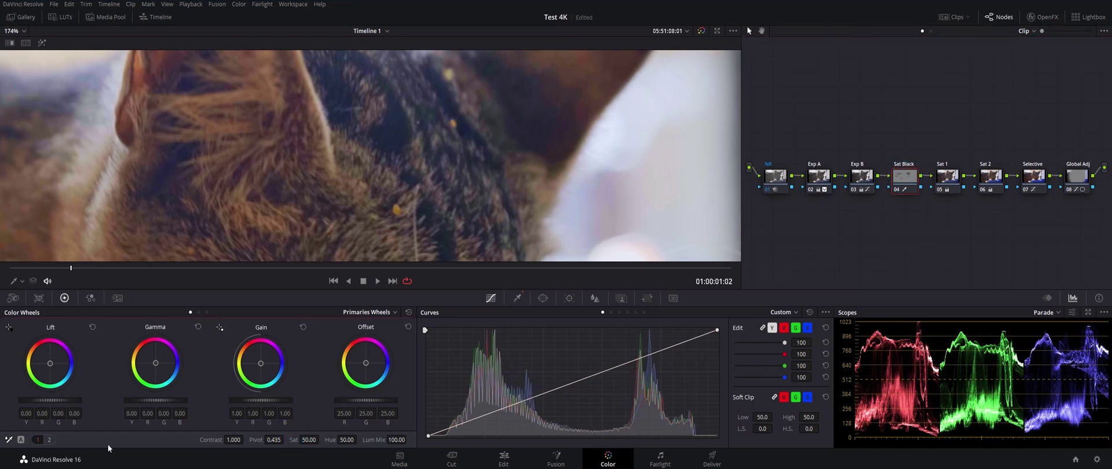
{"action": "left_click", "coordinate": [50, 439]}
{"action": "left_click", "coordinate": [293, 440]}
{"action": "type", "text": "15"}
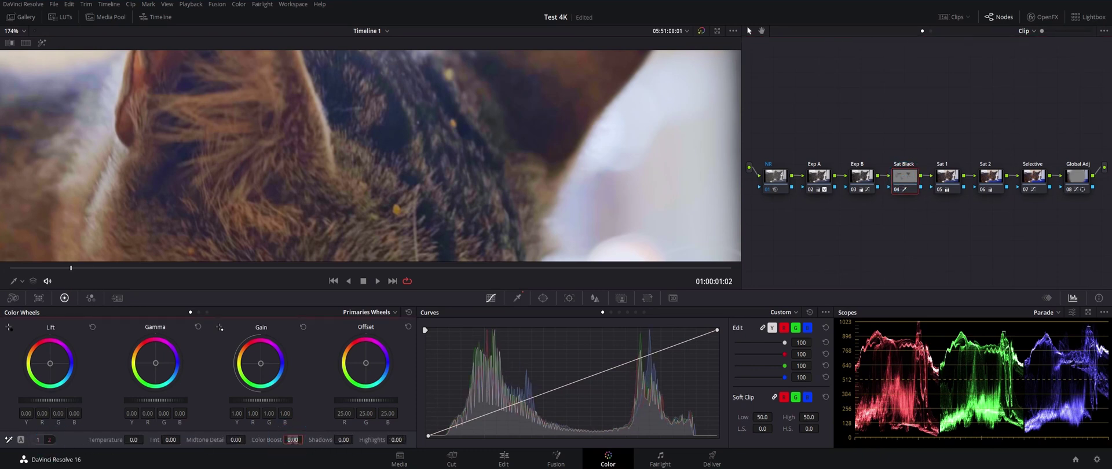
{"action": "key", "text": "Return"}
{"action": "left_click_drag", "start_coordinate": [289, 441], "coordinate": [339, 441]}
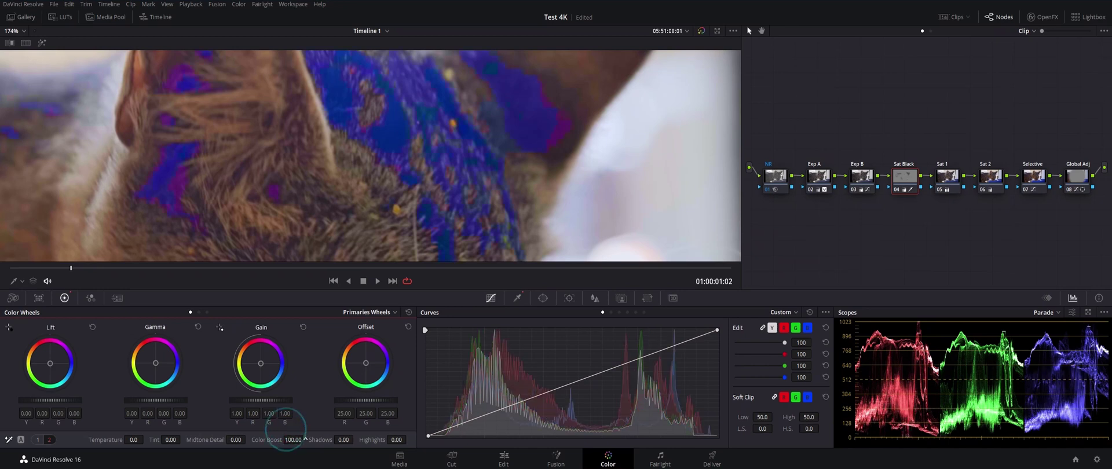
- Lower the Sat Black node's Saturation and set its Color Boost to -5
{"action": "left_click", "coordinate": [39, 439]}
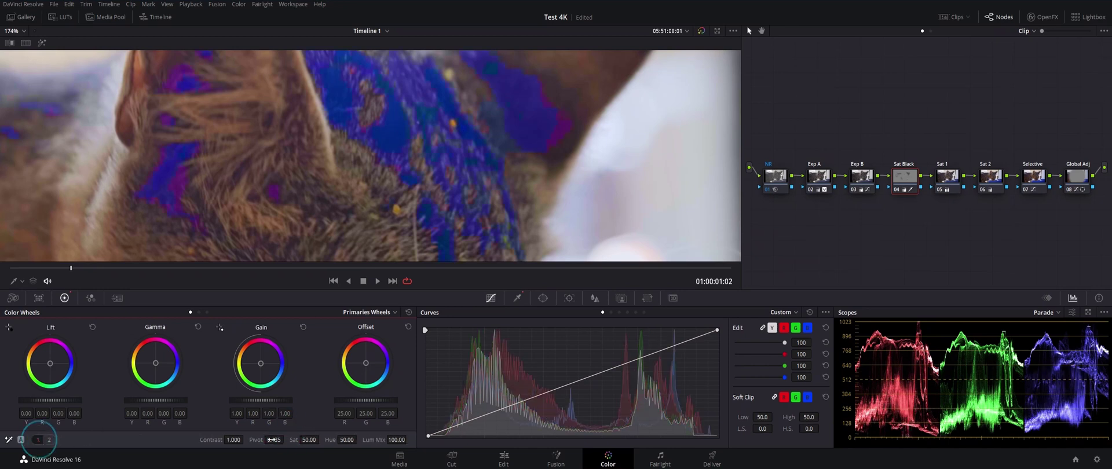
{"action": "left_click_drag", "start_coordinate": [321, 439], "coordinate": [289, 440]}
{"action": "left_click", "coordinate": [49, 439]}
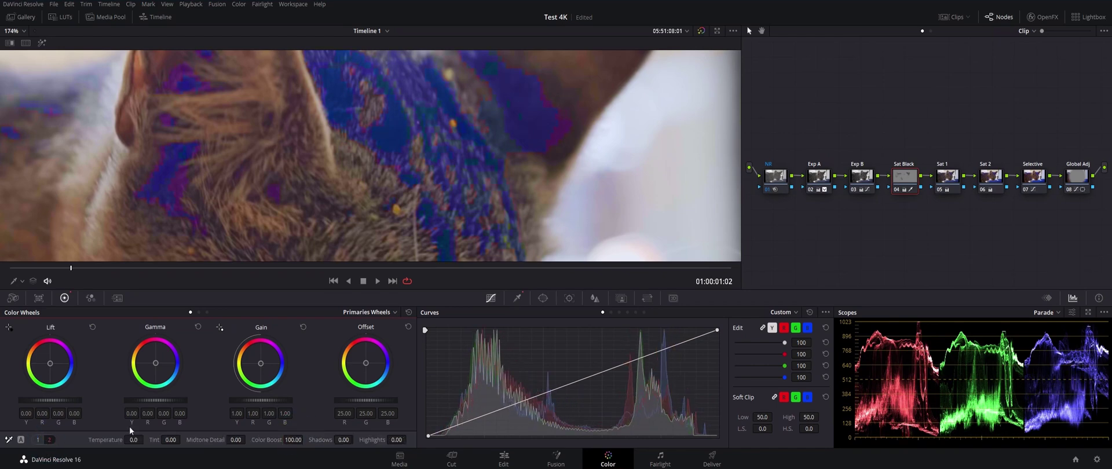
{"action": "left_click", "coordinate": [294, 439]}
{"action": "type", "text": "-5"}
{"action": "key", "text": "Return"}
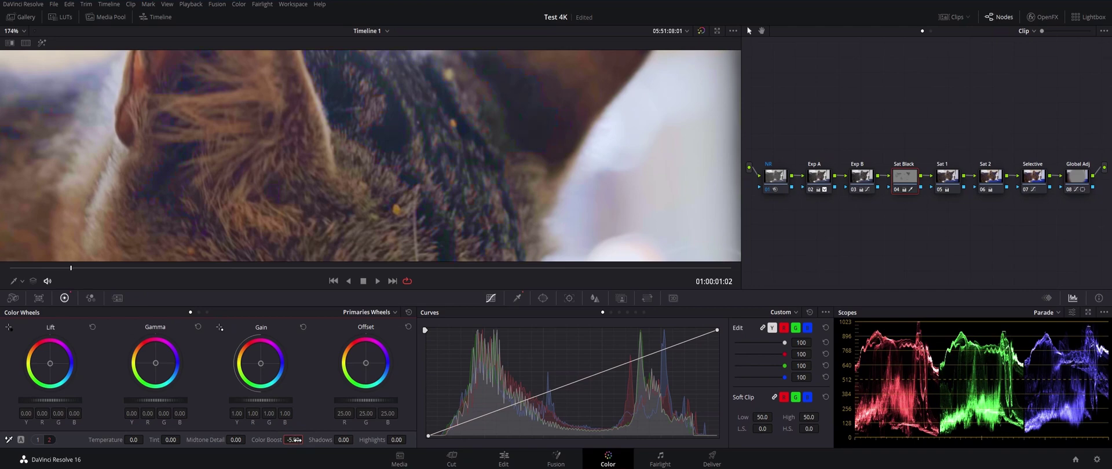
- Play the graded clip in full-screen view to check the whole frame, and return to the normal layout
{"action": "scroll", "coordinate": [418, 182], "scroll_direction": "down", "scroll_amount": 3}
{"action": "scroll", "coordinate": [418, 182], "scroll_direction": "down", "scroll_amount": 3}
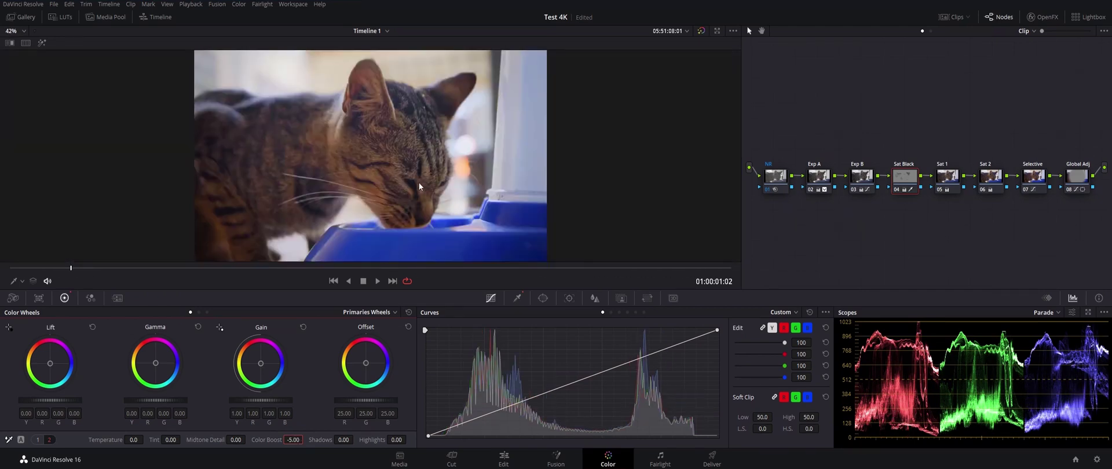
{"action": "key", "text": "ctrl+f"}
{"action": "key", "text": "space"}
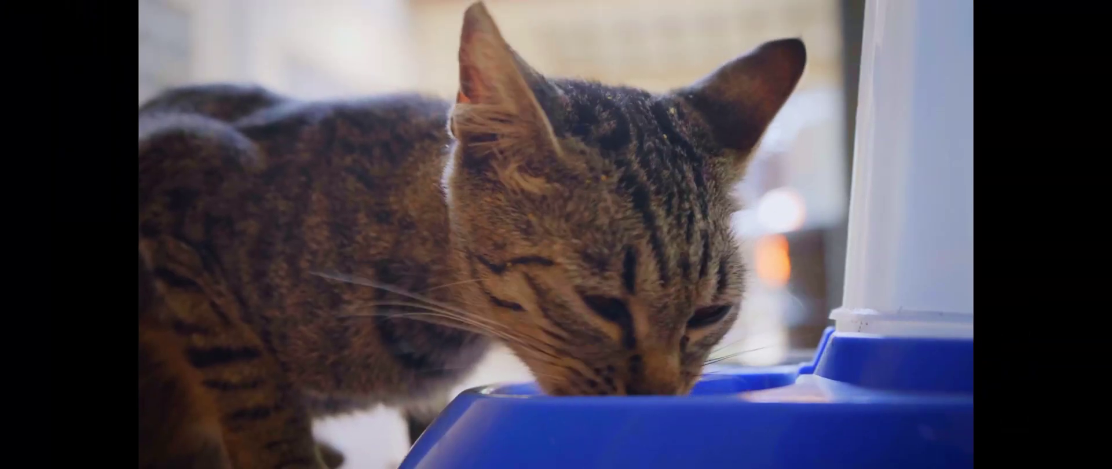
{"action": "left_click", "coordinate": [555, 428]}
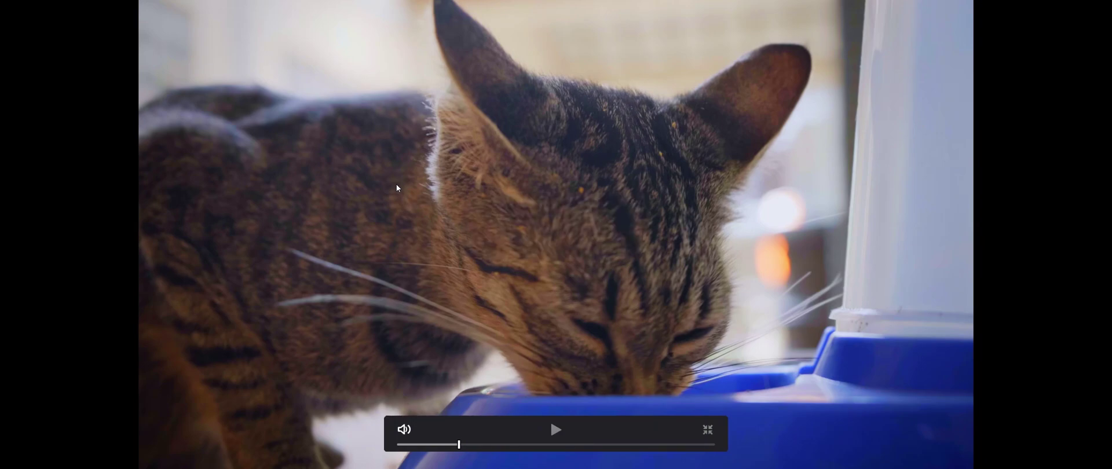
{"action": "left_click", "coordinate": [706, 429]}
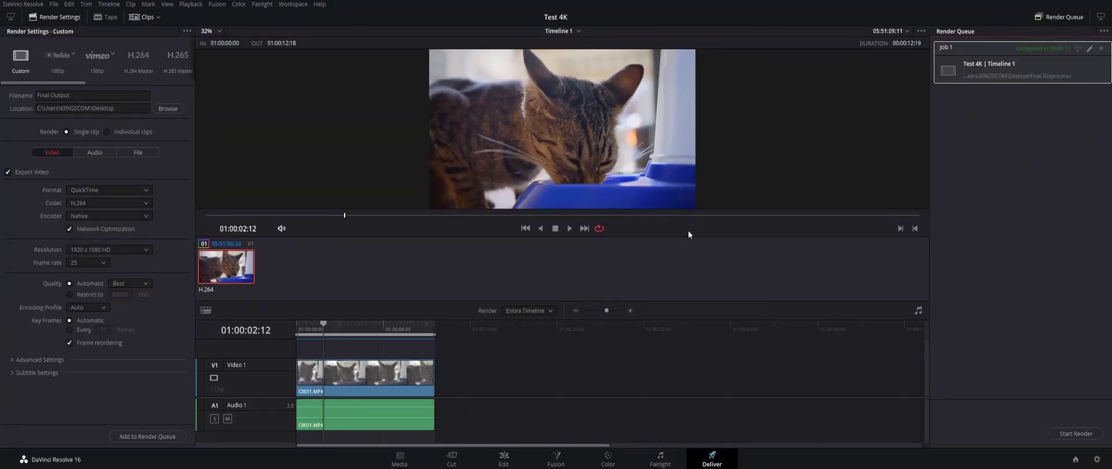
- Hide the clips strip and enlarge the viewer above the render timeline
{"action": "left_click", "coordinate": [144, 17]}
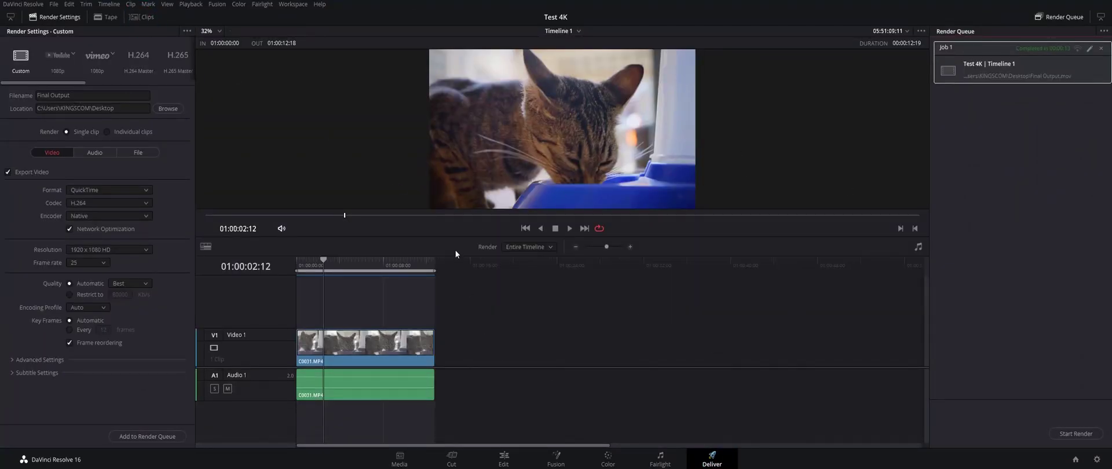
{"action": "left_click_drag", "start_coordinate": [456, 237], "coordinate": [456, 304]}
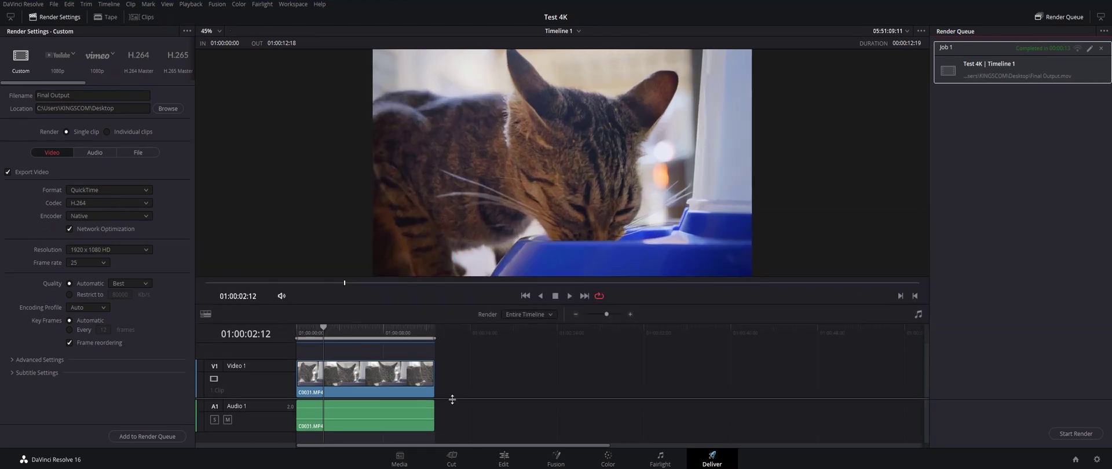
- Name the output file Final Output under the Custom render preset and remove the completed job from the render queue
{"action": "left_click", "coordinate": [82, 94]}
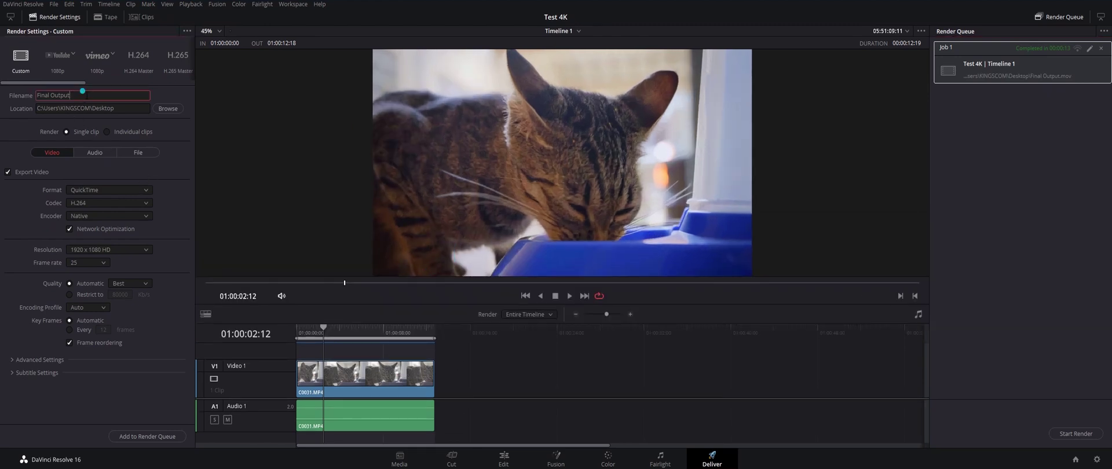
{"action": "left_click", "coordinate": [24, 64]}
{"action": "left_click", "coordinate": [72, 96]}
{"action": "type", "text": "Fin"}
{"action": "key", "text": "ctrl+s"}
{"action": "left_click", "coordinate": [1101, 49]}
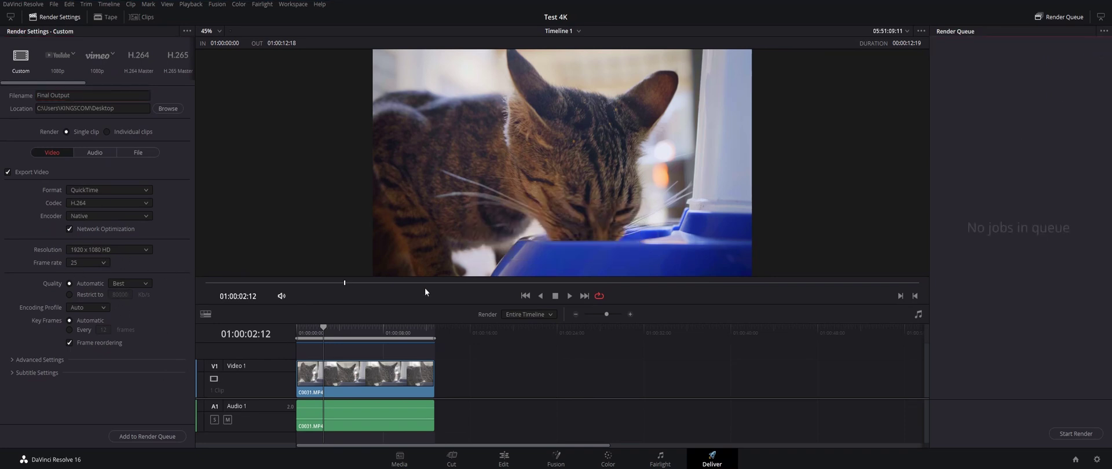
- Queue the timeline for rendering, and remove that job after checking the audio export settings
{"action": "left_click", "coordinate": [171, 437]}
{"action": "left_click", "coordinate": [637, 274]}
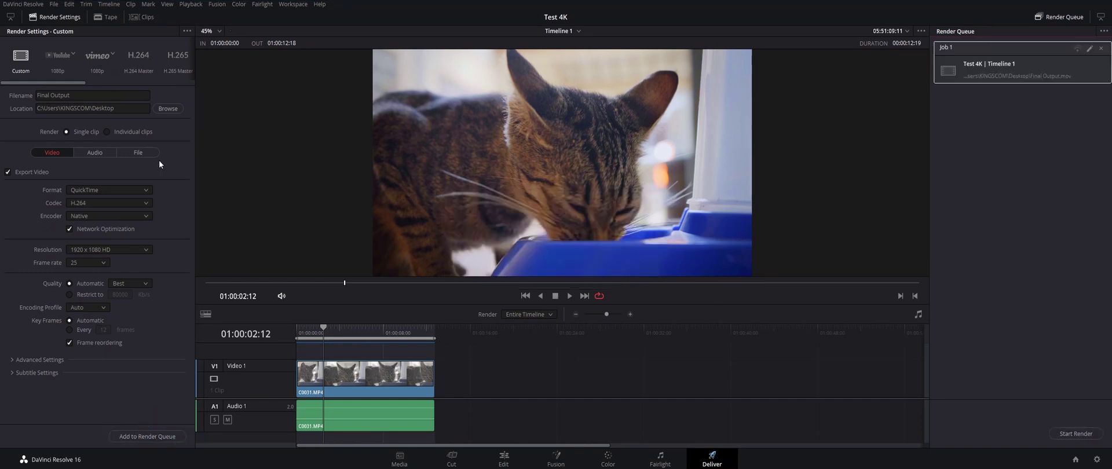
{"action": "left_click", "coordinate": [102, 152]}
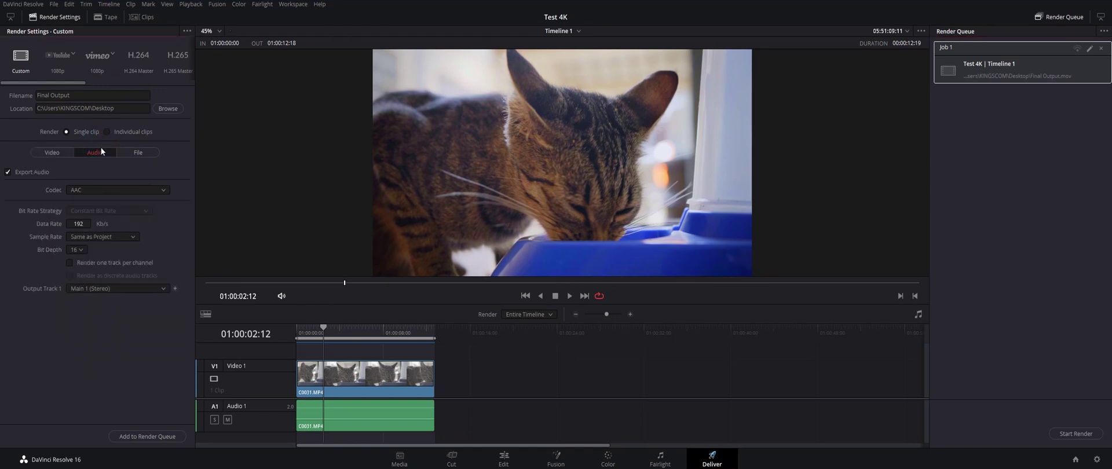
{"action": "left_click", "coordinate": [49, 152]}
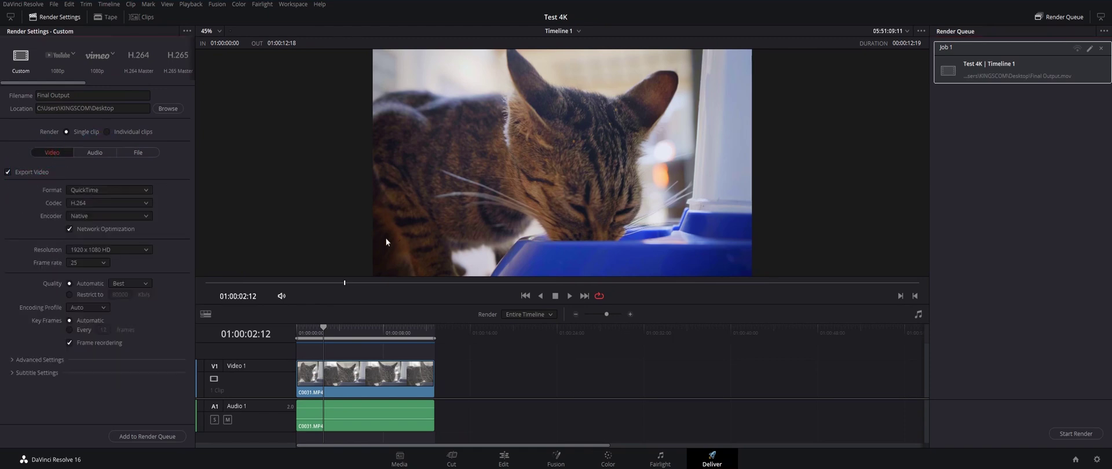
{"action": "left_click", "coordinate": [1101, 48]}
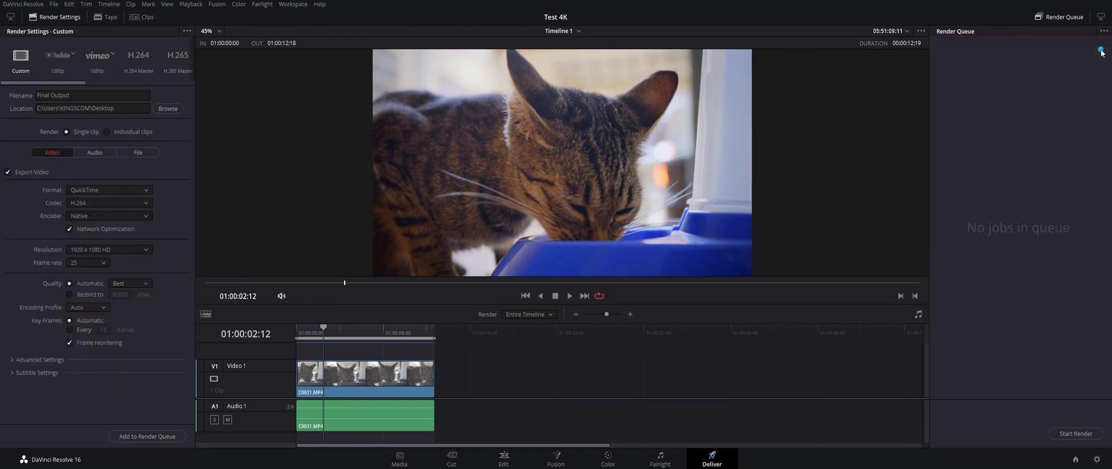
- Add the timeline to the empty render queue with the current H.264 QuickTime settings and start the render
{"action": "left_click", "coordinate": [157, 436]}
{"action": "left_click", "coordinate": [644, 273]}
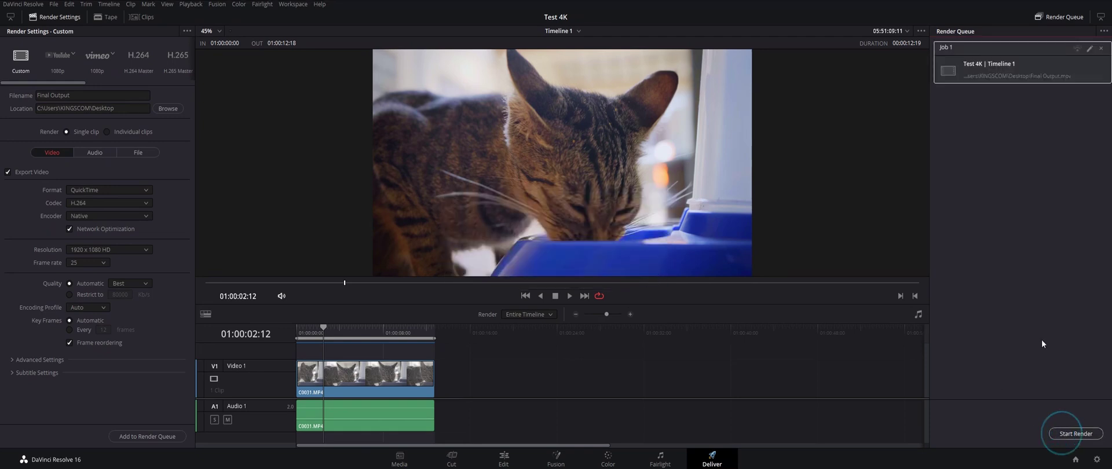
{"action": "left_click", "coordinate": [1075, 434]}
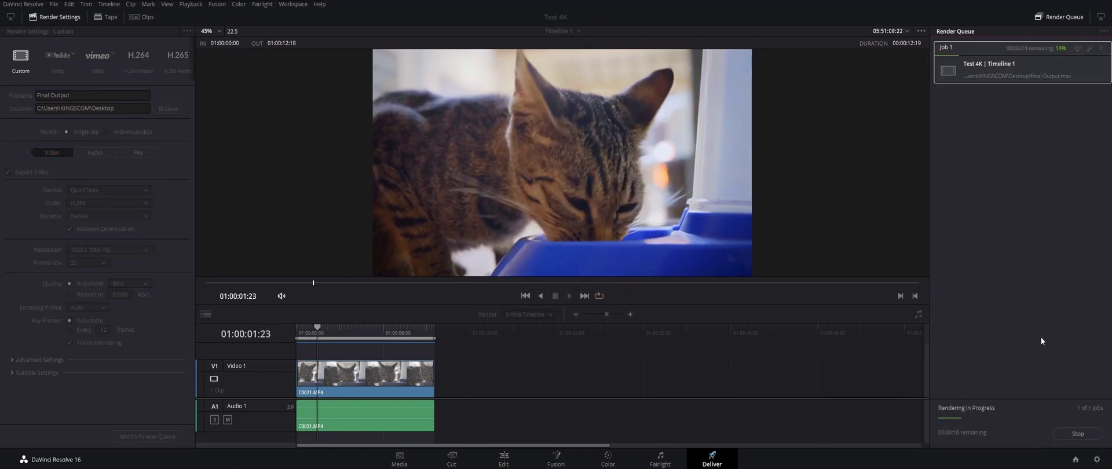